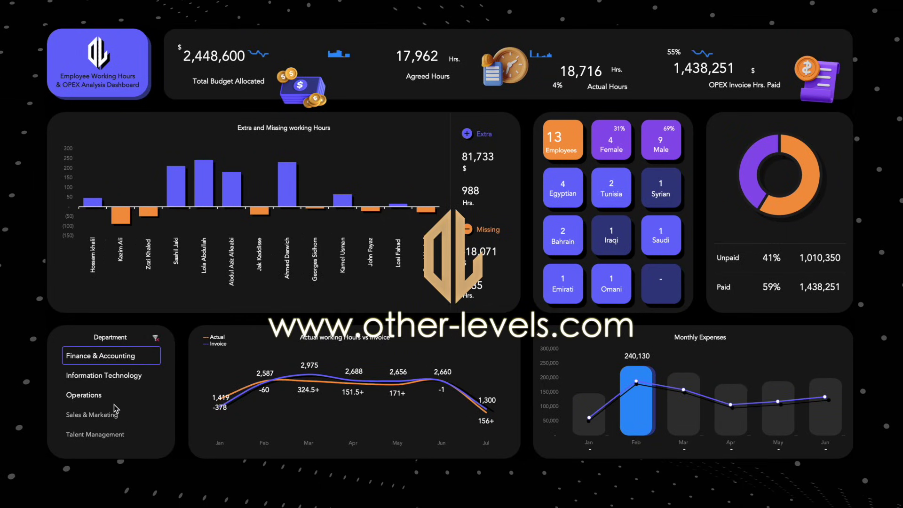
Filter the dashboard to Talent Management, clear the slicer, then undo to restore the filter
{"action": "left_click", "coordinate": [114, 434]}
{"action": "left_click", "coordinate": [112, 397], "text": "shift"}
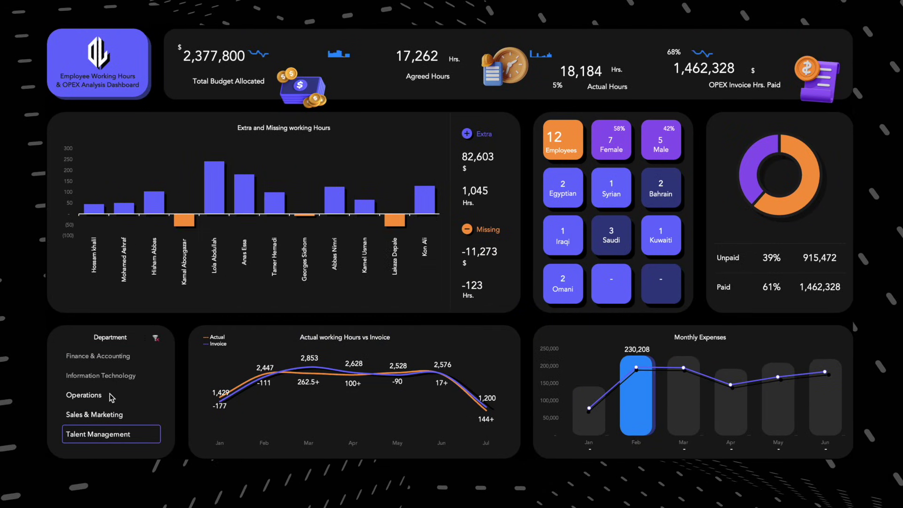
{"action": "left_click", "coordinate": [97, 435]}
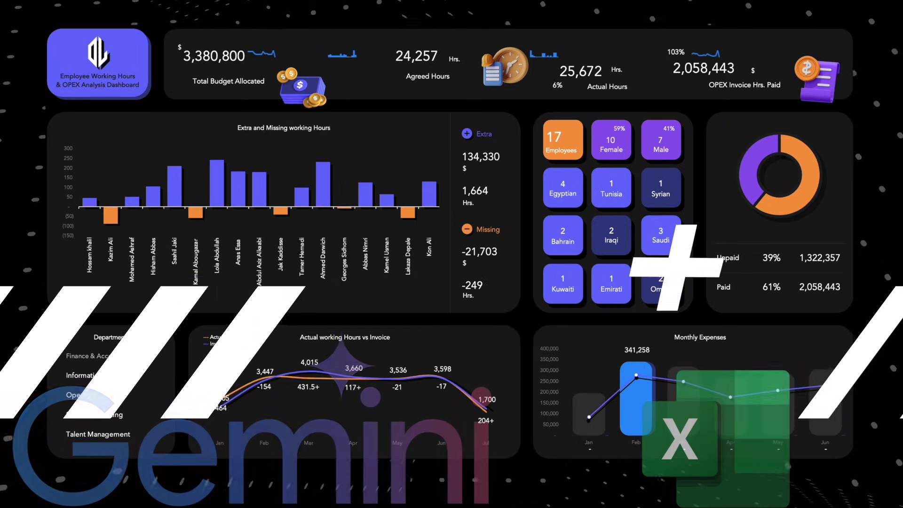
{"action": "left_click", "coordinate": [156, 338]}
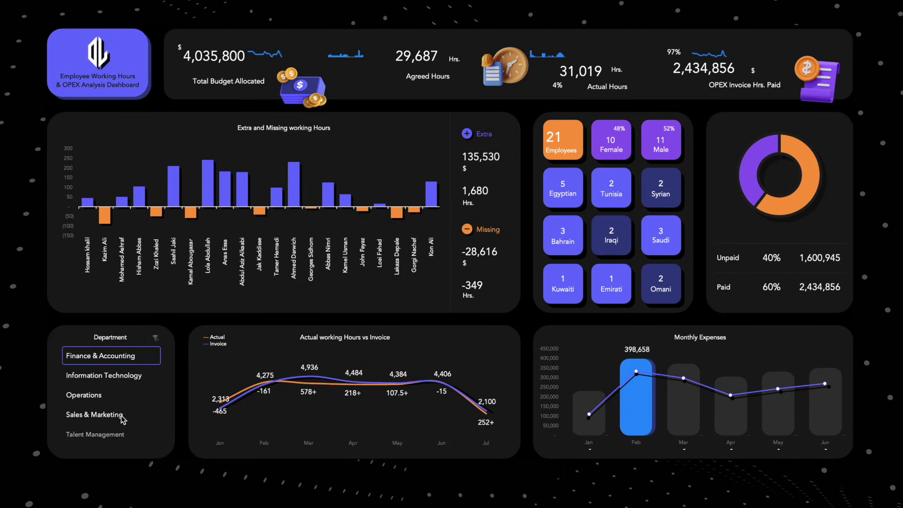
{"action": "key", "text": "ctrl+z"}
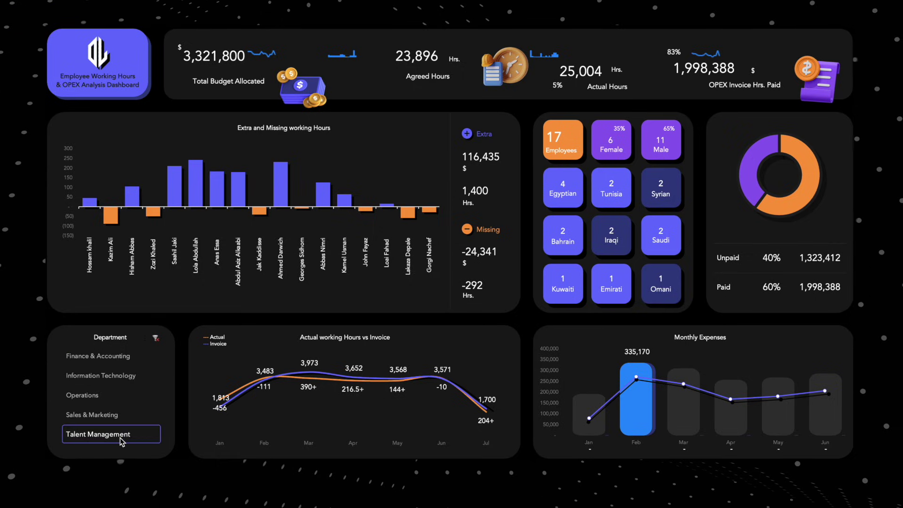
Switch the Department slicer through Finance & Accounting, Talent Management and Information Technology
{"action": "left_click", "coordinate": [103, 358]}
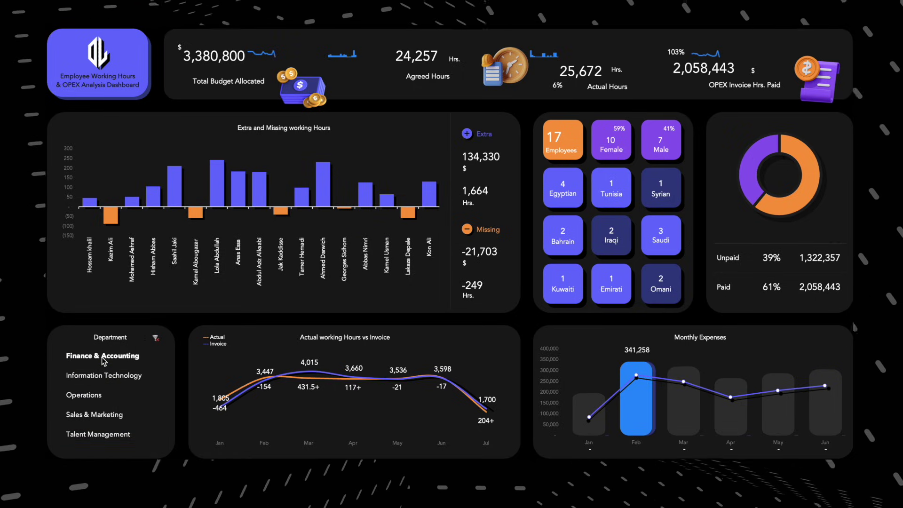
{"action": "left_click", "coordinate": [110, 435]}
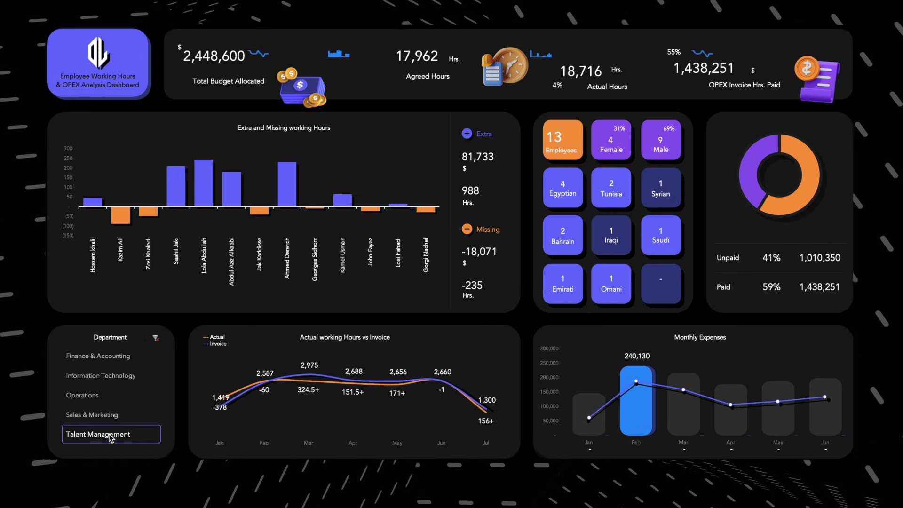
{"action": "left_click", "coordinate": [102, 356]}
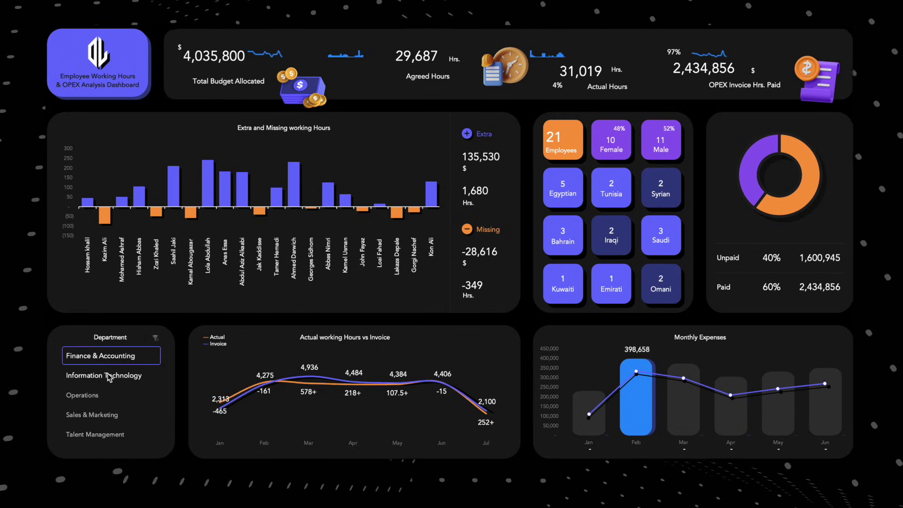
{"action": "left_click", "coordinate": [109, 376]}
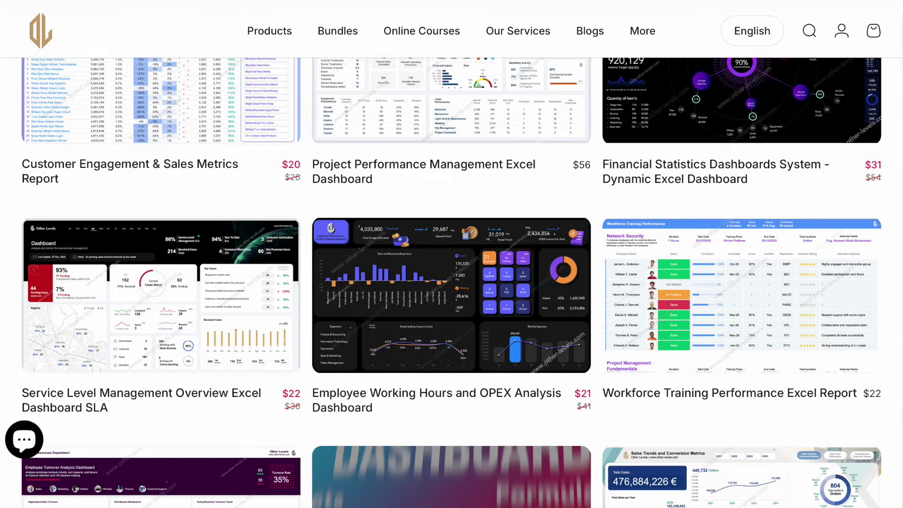
Scroll down the other-levels.com product grid to browse more Excel dashboard templates
{"action": "scroll", "coordinate": [451, 282], "scroll_direction": "down", "scroll_amount": 10}
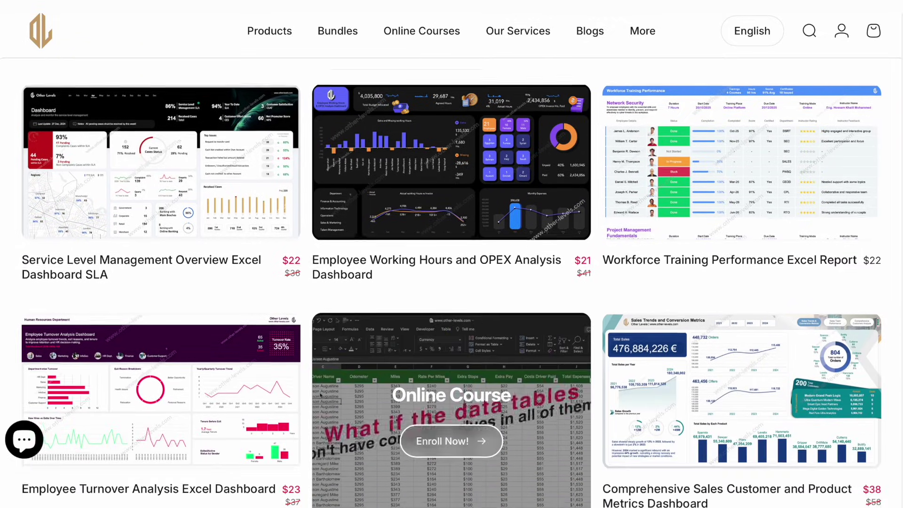
{"action": "scroll", "coordinate": [452, 282], "scroll_direction": "down", "scroll_amount": 15}
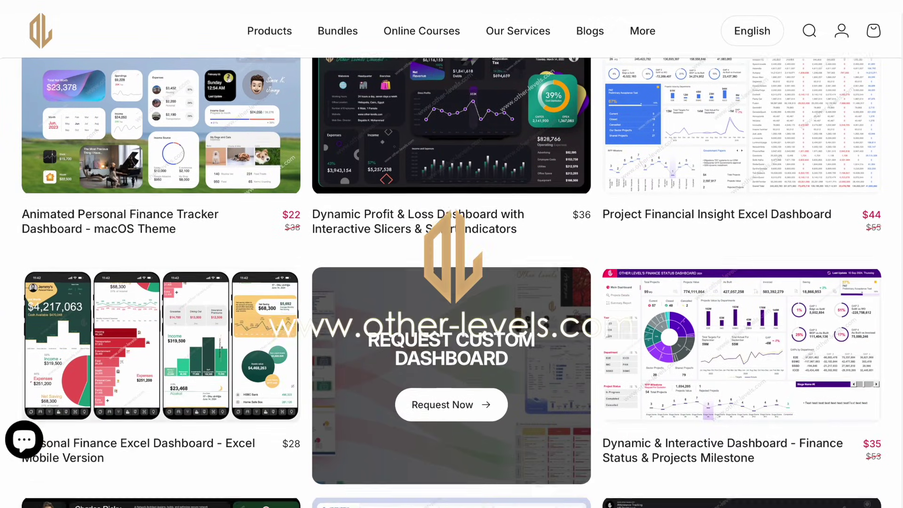
{"action": "scroll", "coordinate": [451, 282], "scroll_direction": "down", "scroll_amount": 14}
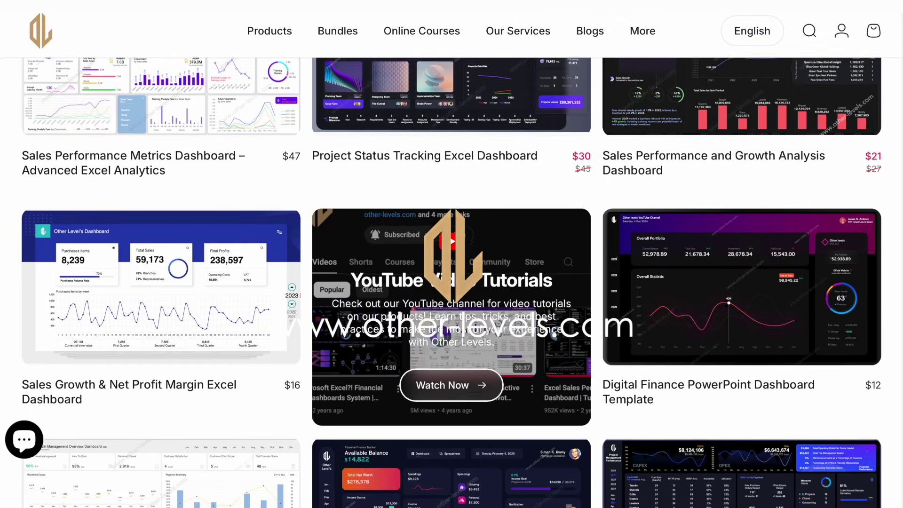
{"action": "scroll", "coordinate": [452, 282], "scroll_direction": "down", "scroll_amount": 10}
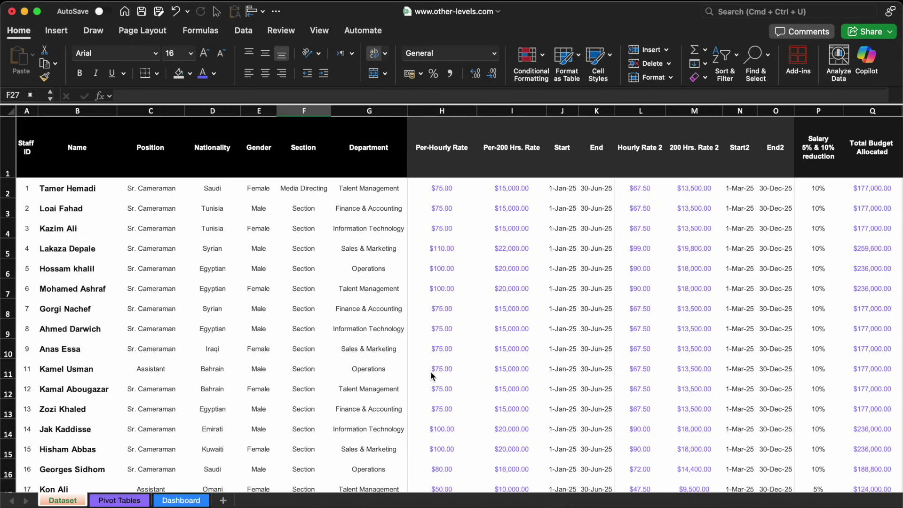
Scroll the Dataset sheet right past the monthly columns to the empty columns BB–BD
{"action": "scroll", "coordinate": [431, 371], "scroll_direction": "right", "scroll_amount": 6}
{"action": "scroll", "coordinate": [430, 371], "scroll_direction": "right", "scroll_amount": 8}
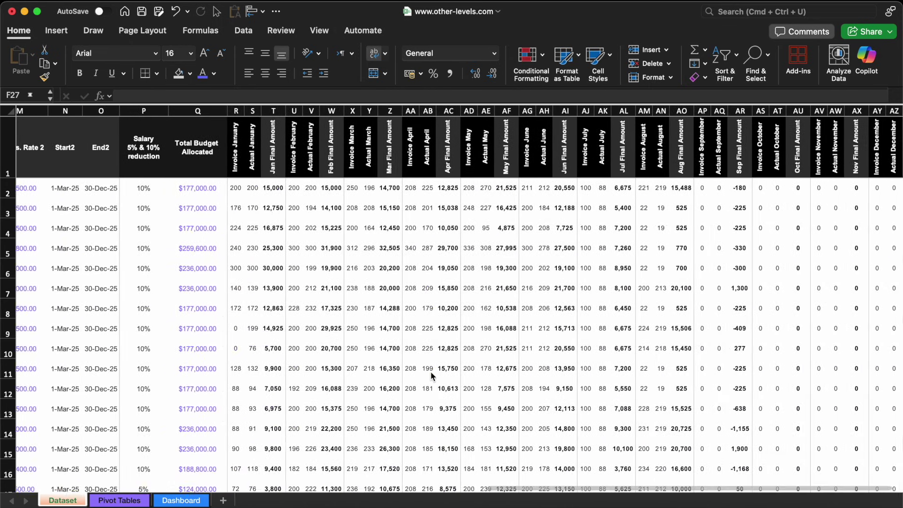
{"action": "scroll", "coordinate": [430, 371], "scroll_direction": "left", "scroll_amount": 10}
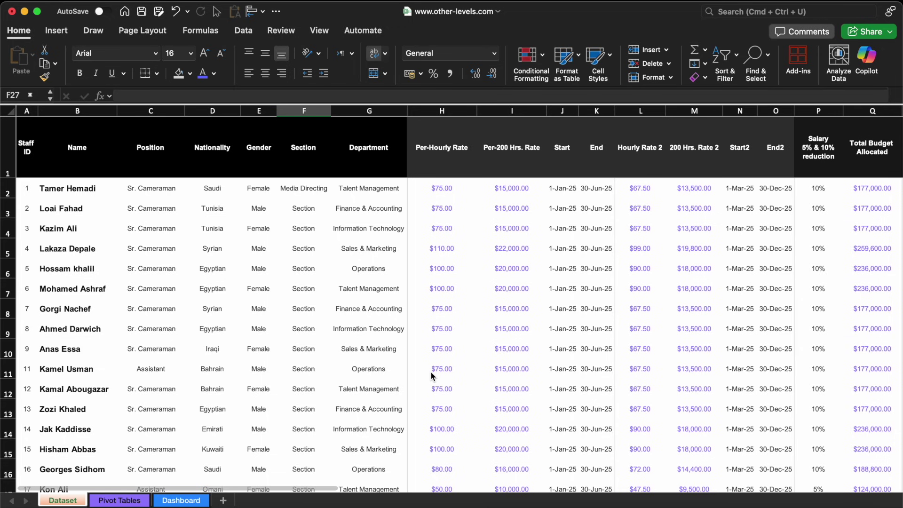
{"action": "scroll", "coordinate": [431, 371], "scroll_direction": "right", "scroll_amount": 15}
{"action": "scroll", "coordinate": [518, 183], "scroll_direction": "right", "scroll_amount": 3}
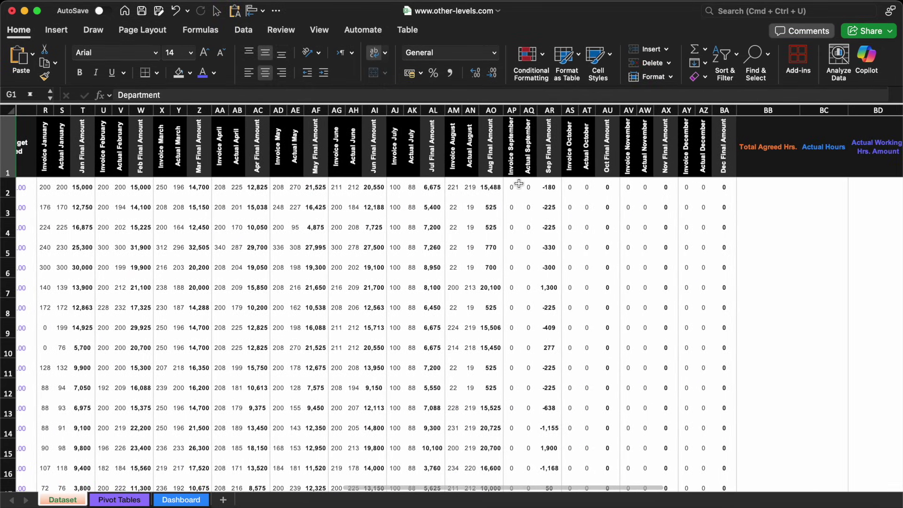
Copy the monthly Invoice/Actual/Final Amount headers and first data row (R1:BA2) for Gemini
{"action": "left_click", "coordinate": [782, 173]}
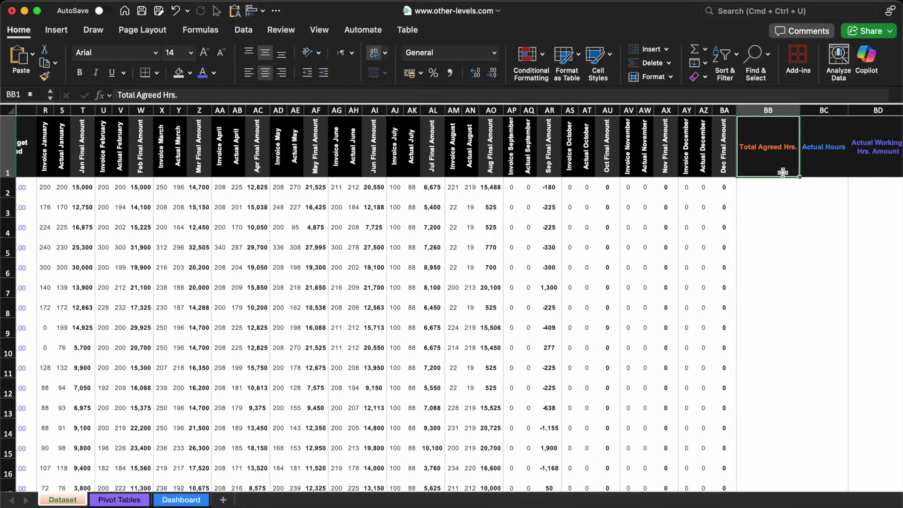
{"action": "left_click", "coordinate": [769, 185]}
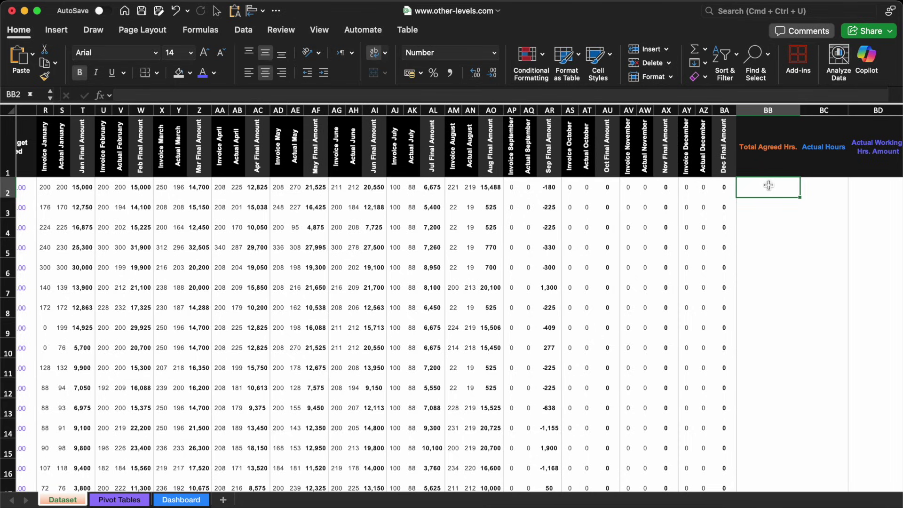
{"action": "left_click_drag", "start_coordinate": [46, 145], "coordinate": [724, 184]}
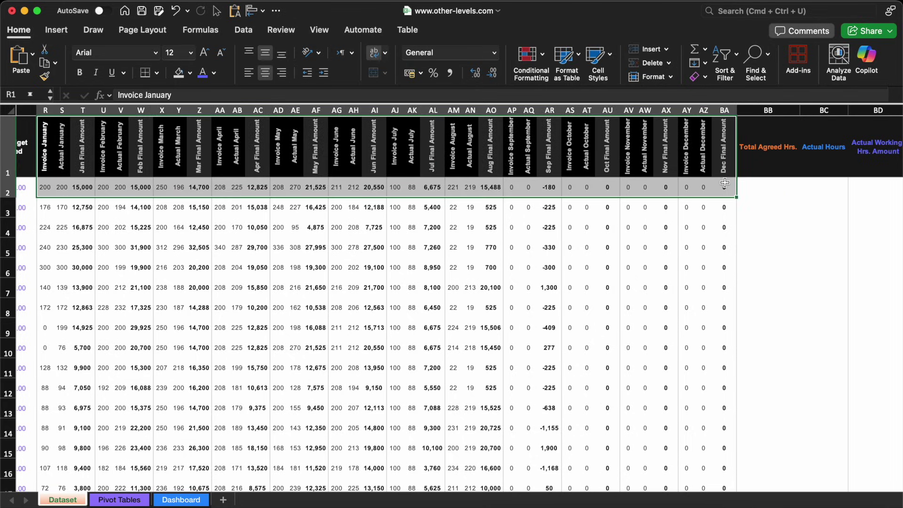
{"action": "key", "text": "super+c"}
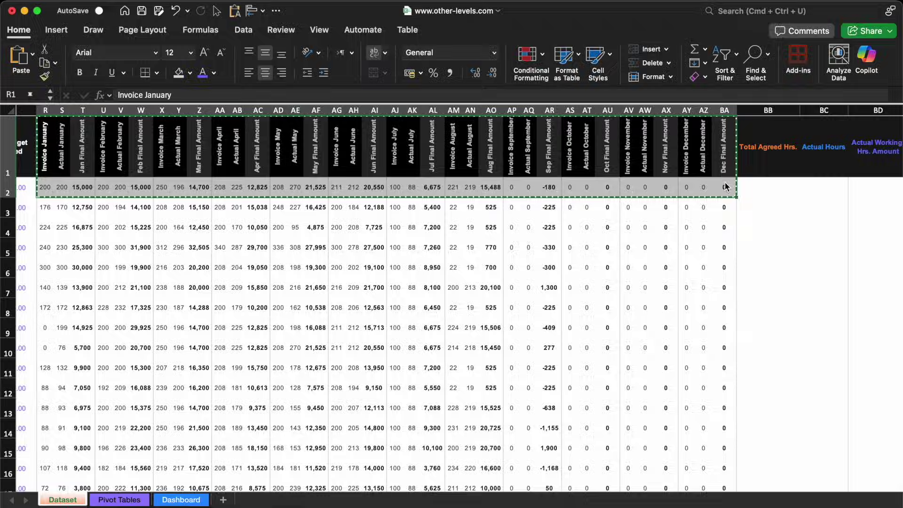
{"action": "key", "text": "super+Tab"}
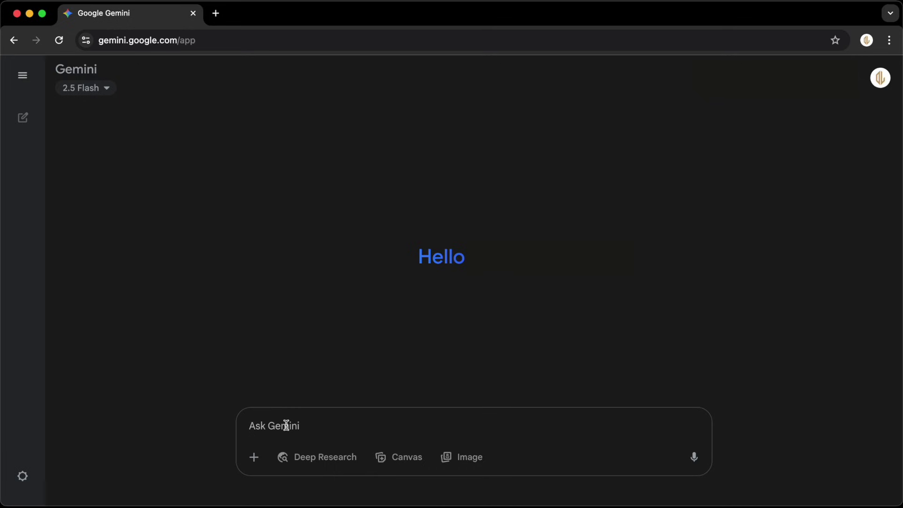
Send Gemini the Total Agreed Hrs / Actual Hours prompt with the table image; copy its first SUM formula
{"action": "type", "text": "I need Excel formulas for Total Agreed Hrs and Actual Hours from this data table. Please note that Invoice January is in column R."}
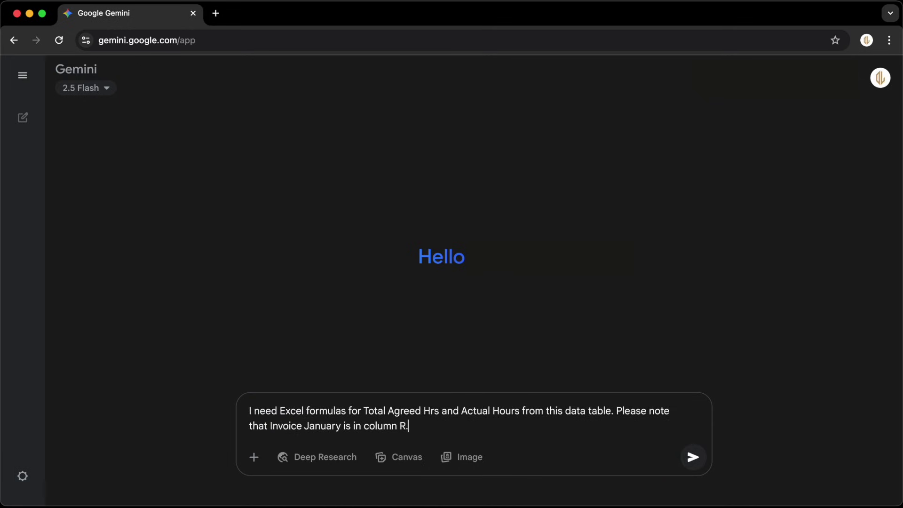
{"action": "key", "text": "super+v"}
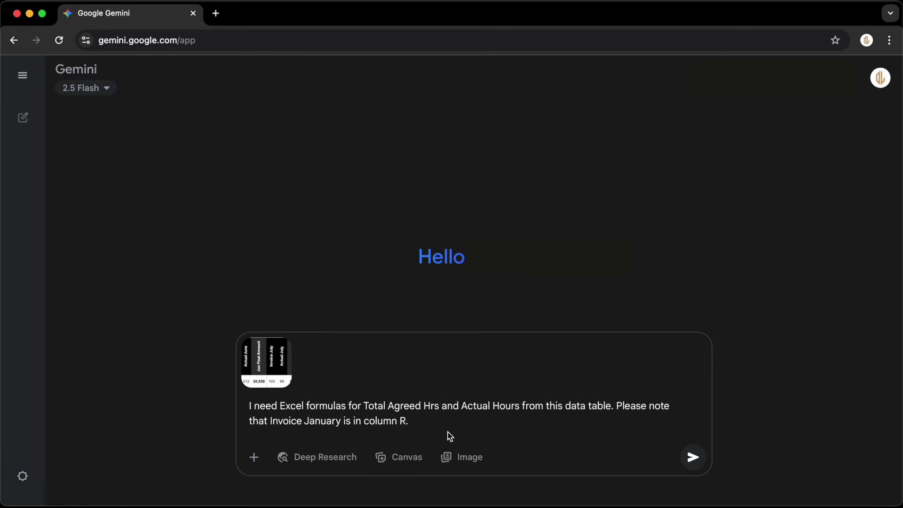
{"action": "left_click", "coordinate": [692, 457]}
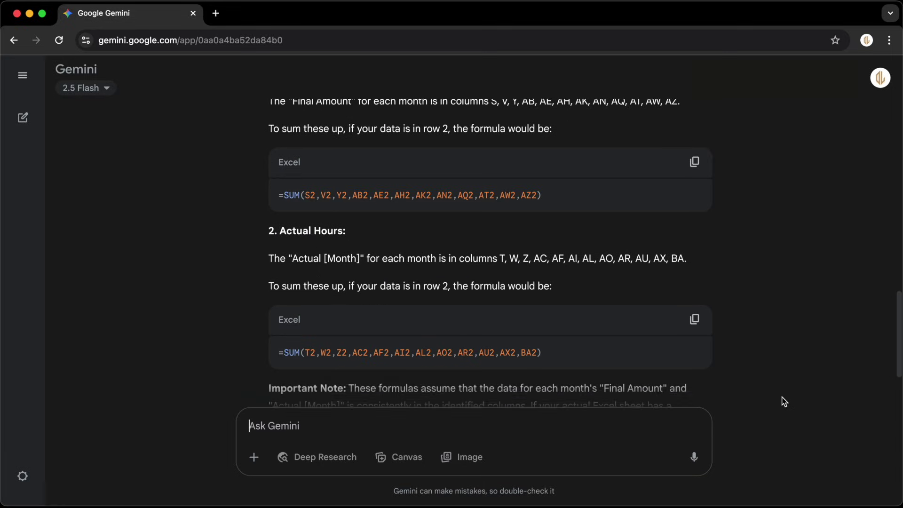
{"action": "scroll", "coordinate": [784, 401], "scroll_direction": "down", "scroll_amount": 1}
{"action": "left_click", "coordinate": [696, 158]}
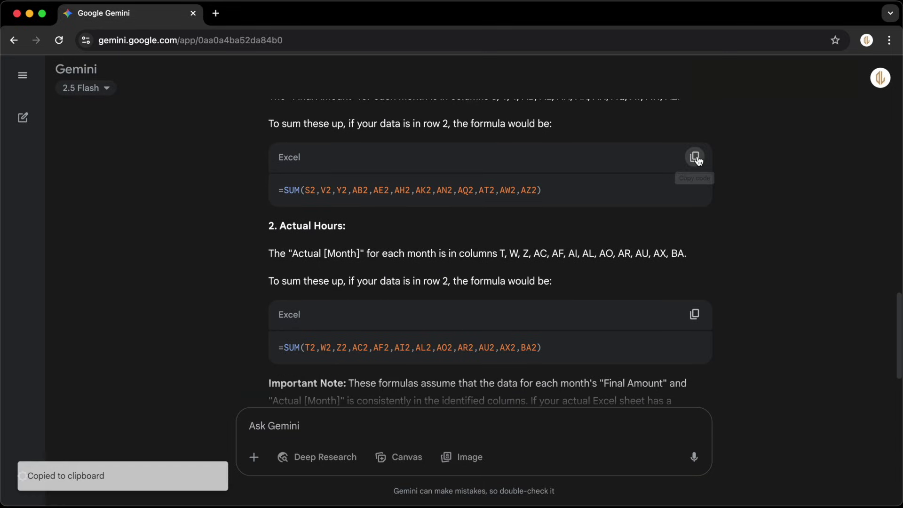
Paste Gemini's first SUM formula into BC2 to fill the Actual Hours column
{"action": "key", "text": "ctrl+Left"}
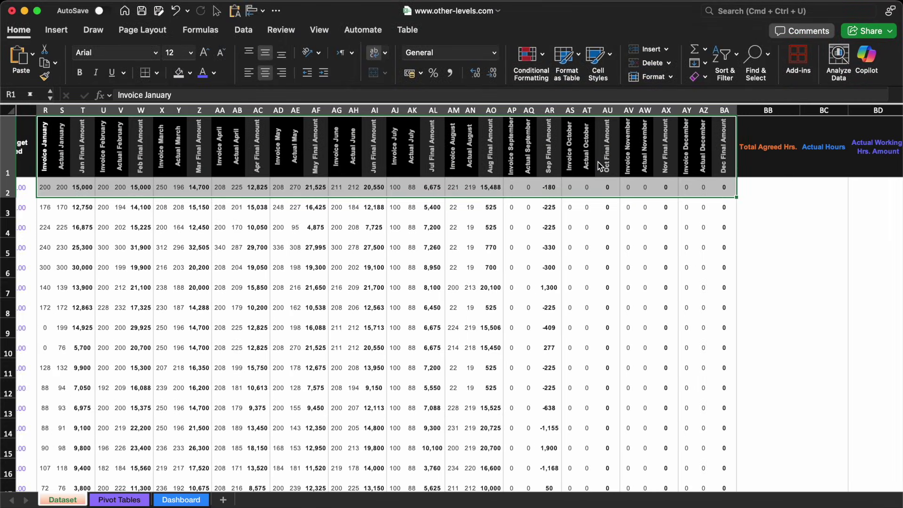
{"action": "double_click", "coordinate": [814, 184]}
{"action": "key", "text": "super+v"}
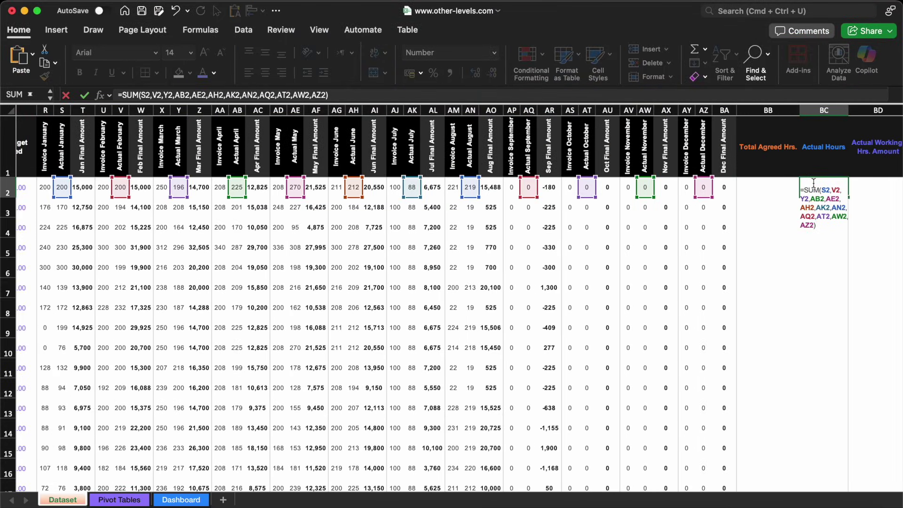
{"action": "key", "text": "Return"}
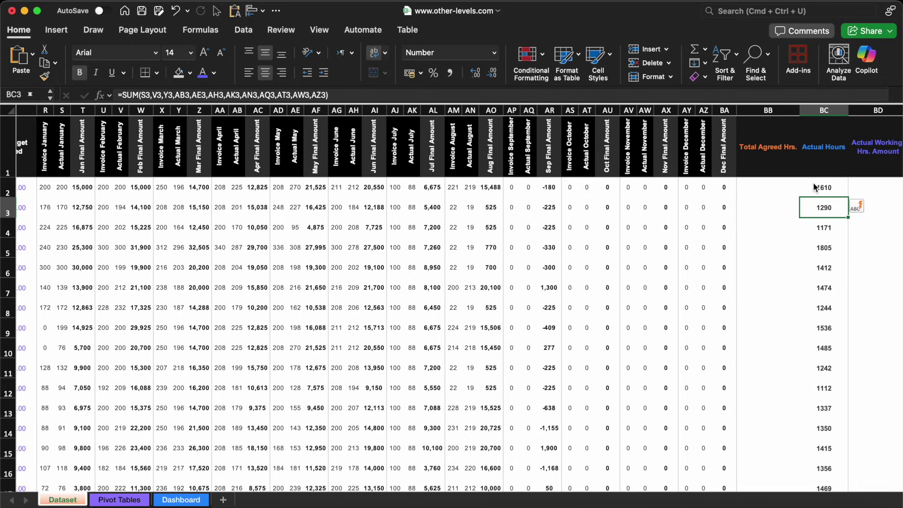
Copy Gemini's second SUM formula and paste it into BB2 for Total Agreed Hrs
{"action": "key", "text": "super+Tab"}
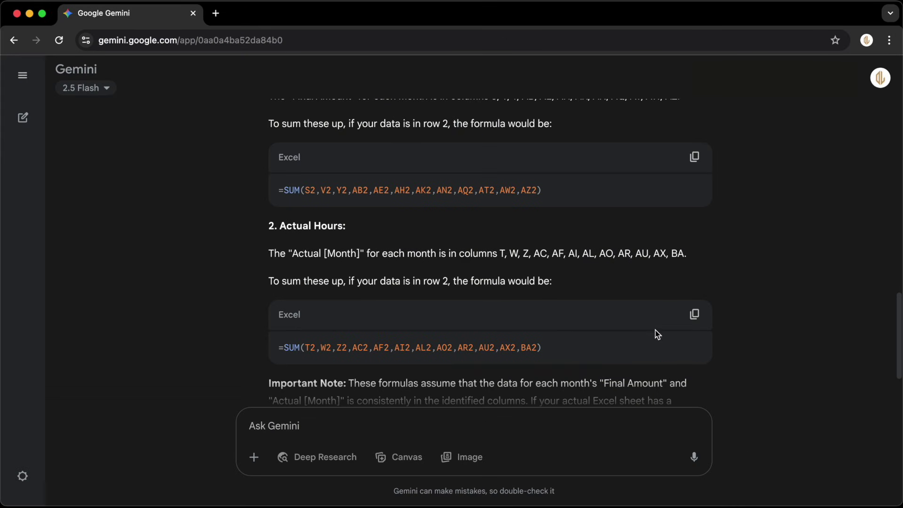
{"action": "left_click", "coordinate": [694, 314]}
{"action": "key", "text": "super+Tab"}
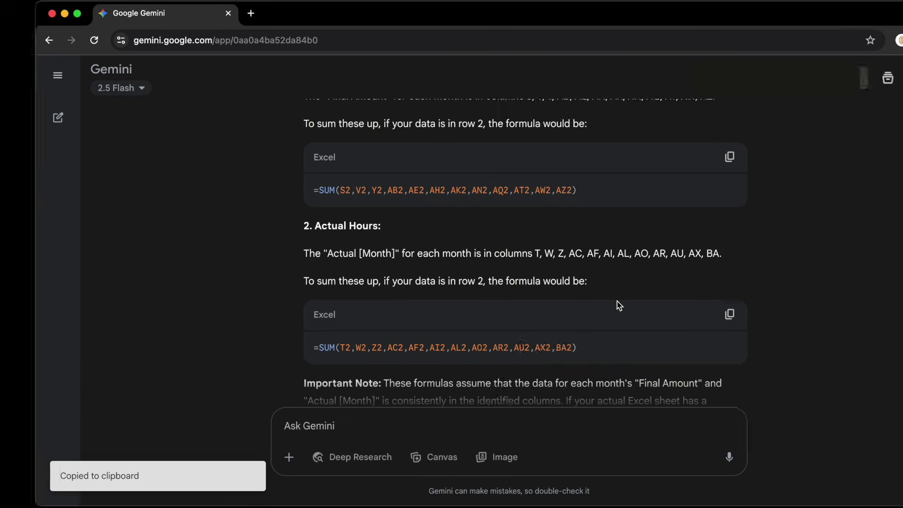
{"action": "double_click", "coordinate": [762, 187]}
{"action": "key", "text": "super+v"}
{"action": "left_click", "coordinate": [856, 182]}
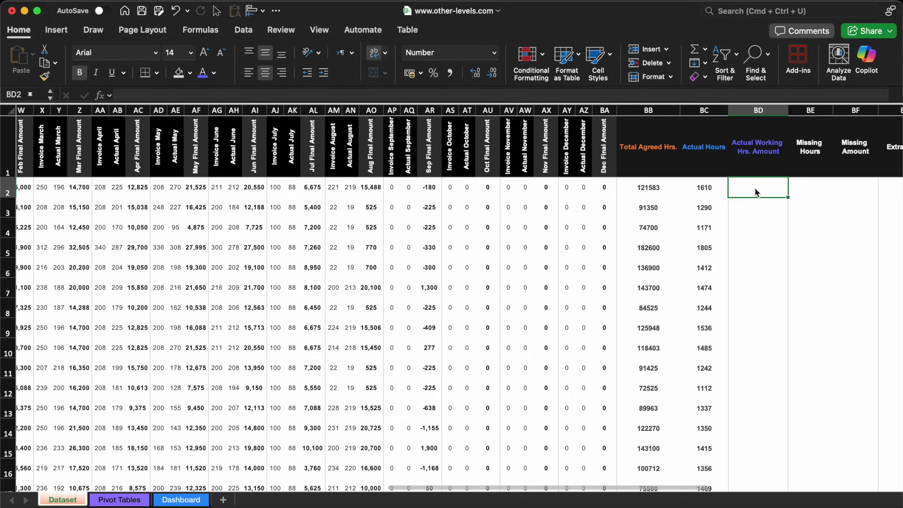
Enter =[@[Actual Hours]]*[@[Per-Hourly Rate]] in BD2 to fill Actual Working Hrs. Amount
{"action": "type", "text": "="}
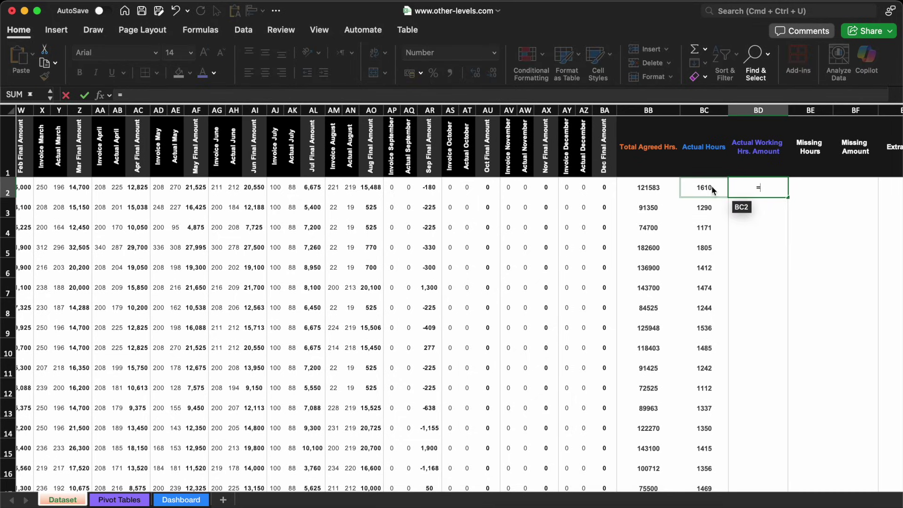
{"action": "left_click", "coordinate": [712, 189]}
{"action": "type", "text": "*"}
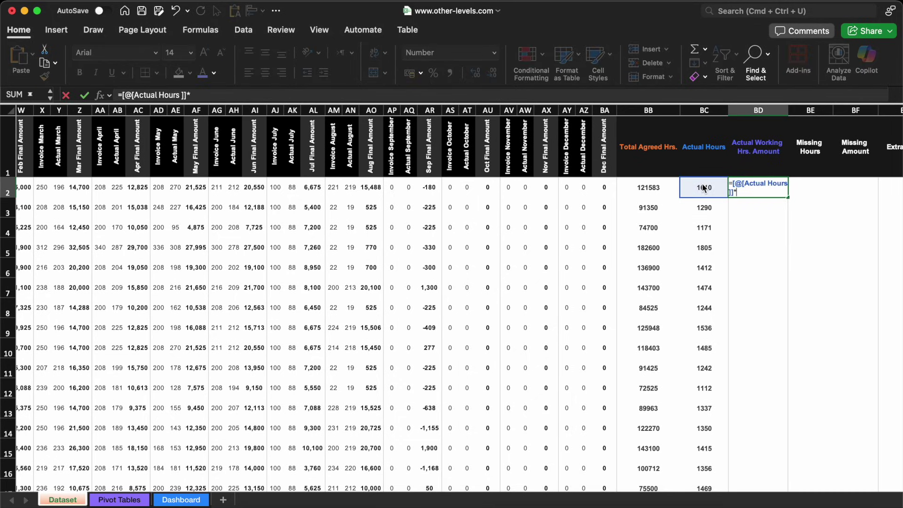
{"action": "scroll", "coordinate": [457, 218], "scroll_direction": "left", "scroll_amount": 10}
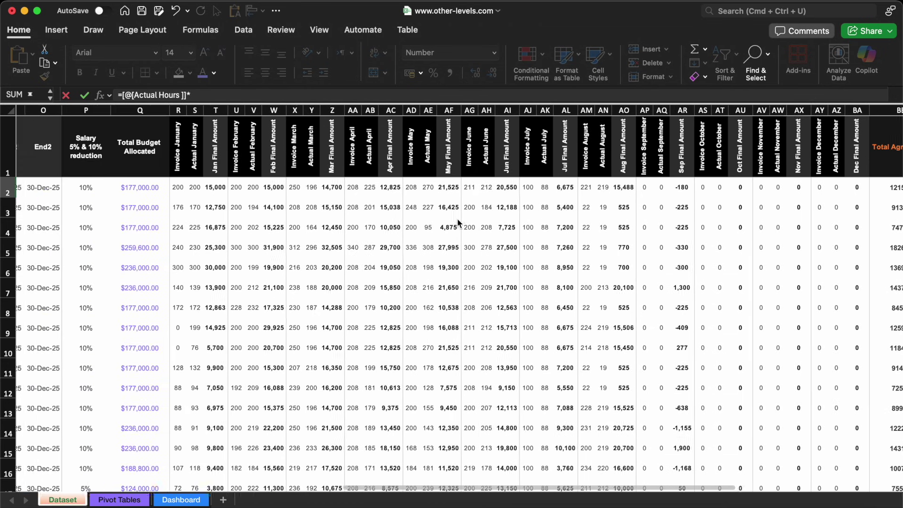
{"action": "scroll", "coordinate": [458, 221], "scroll_direction": "left", "scroll_amount": 4}
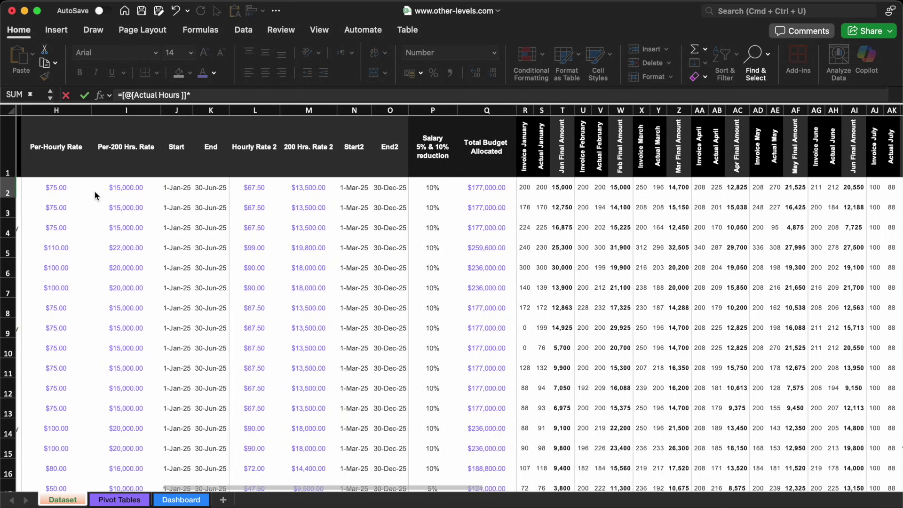
{"action": "left_click", "coordinate": [52, 188]}
{"action": "key", "text": "Return"}
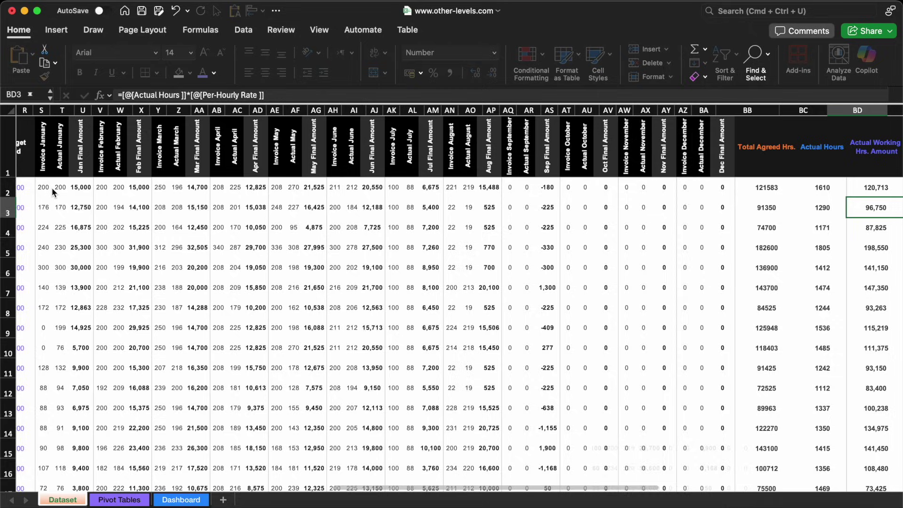
Check nearby rate cells and select the first Missing Hours cell, BE2
{"action": "scroll", "coordinate": [497, 250], "scroll_direction": "right", "scroll_amount": 3}
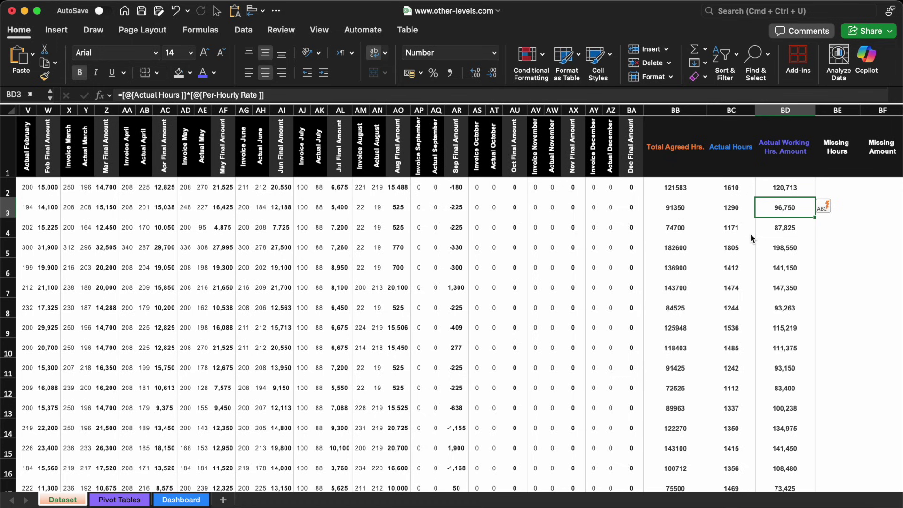
{"action": "scroll", "coordinate": [750, 233], "scroll_direction": "right", "scroll_amount": 5}
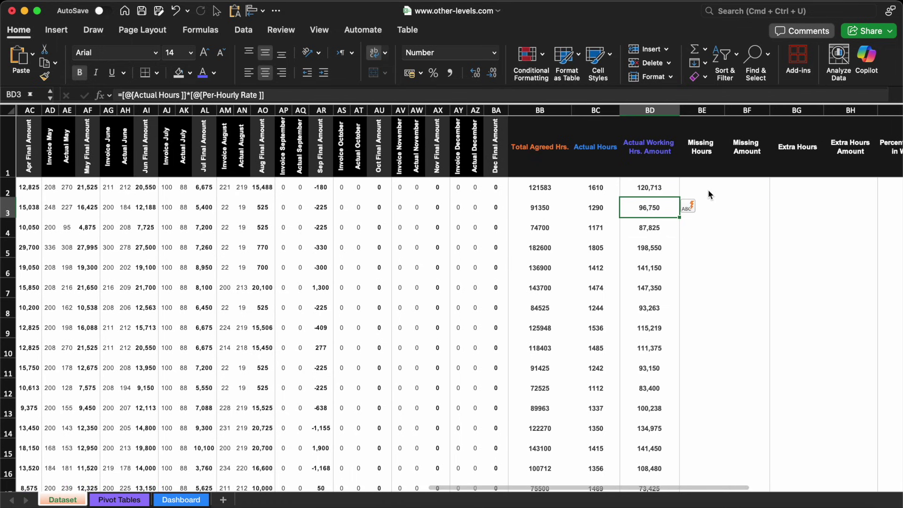
{"action": "left_click", "coordinate": [710, 194]}
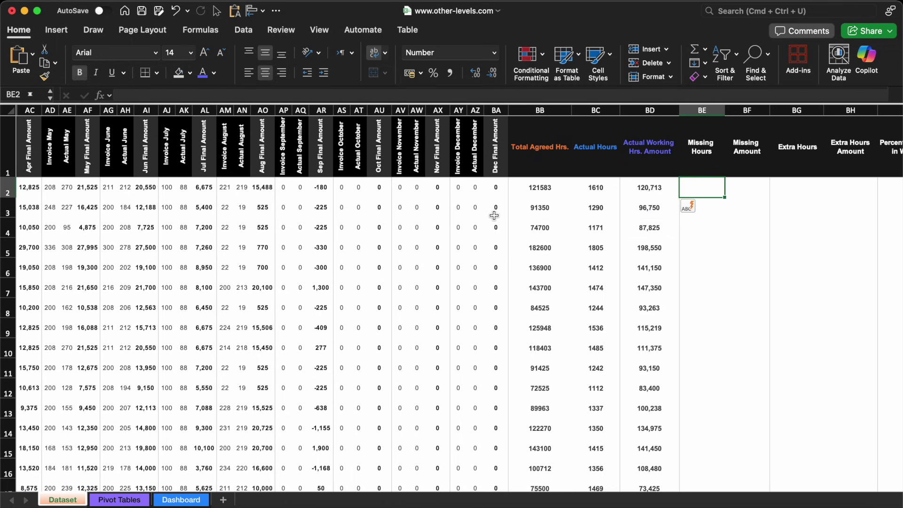
{"action": "scroll", "coordinate": [493, 215], "scroll_direction": "left", "scroll_amount": 10}
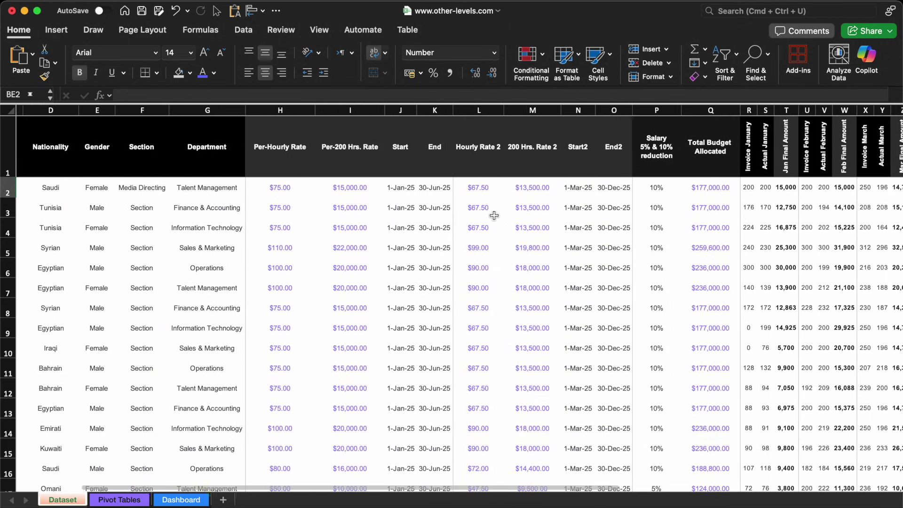
{"action": "left_click", "coordinate": [88, 193]}
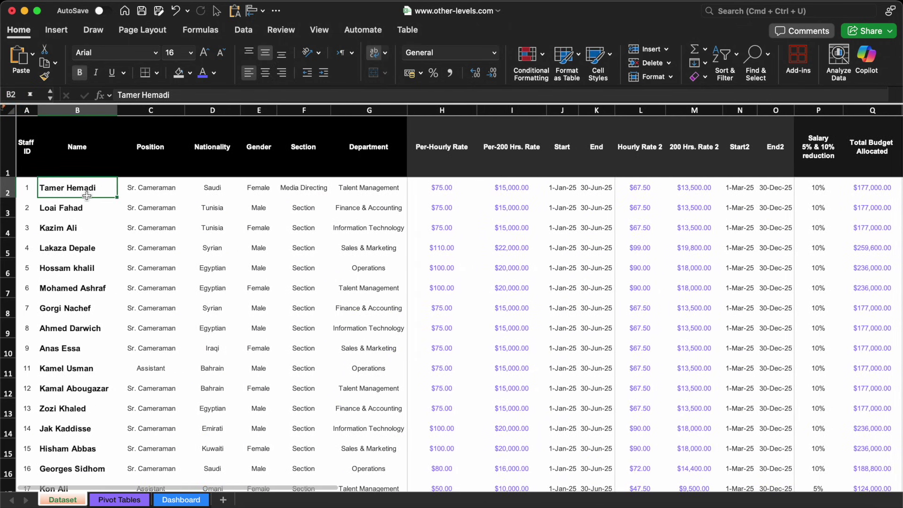
{"action": "left_click", "coordinate": [88, 200]}
{"action": "left_click", "coordinate": [87, 189]}
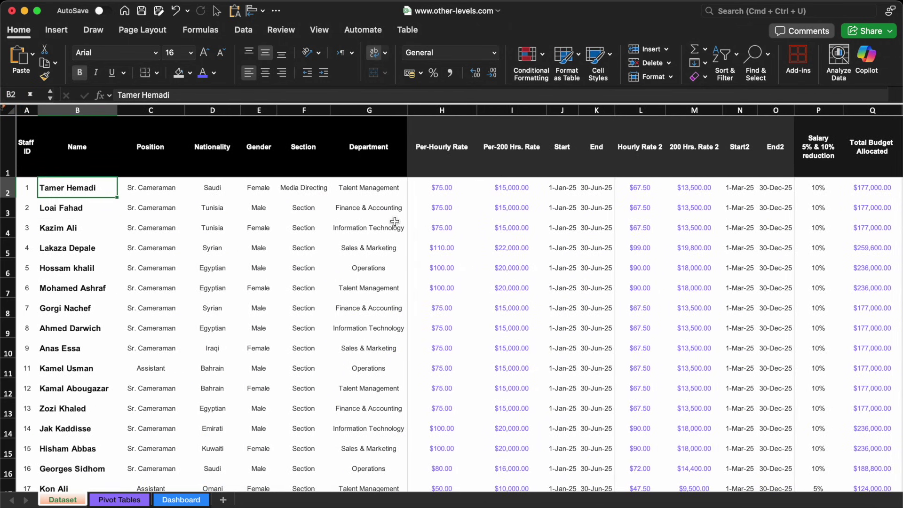
{"action": "scroll", "coordinate": [594, 221], "scroll_direction": "right", "scroll_amount": 15}
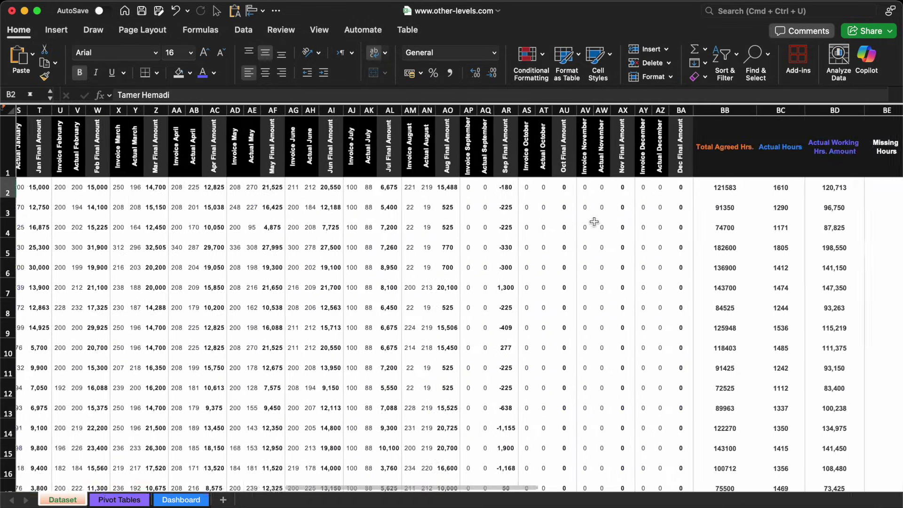
{"action": "left_click", "coordinate": [621, 189]}
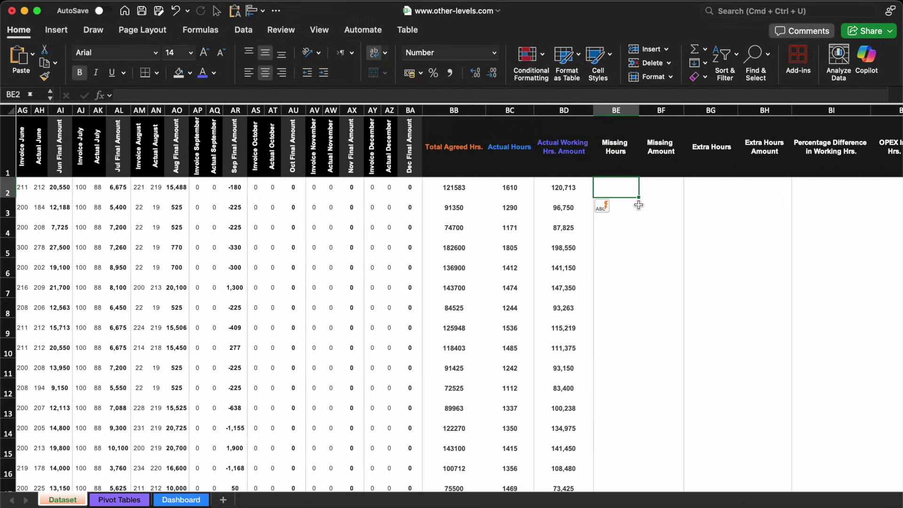
{"action": "key", "text": "super+Tab"}
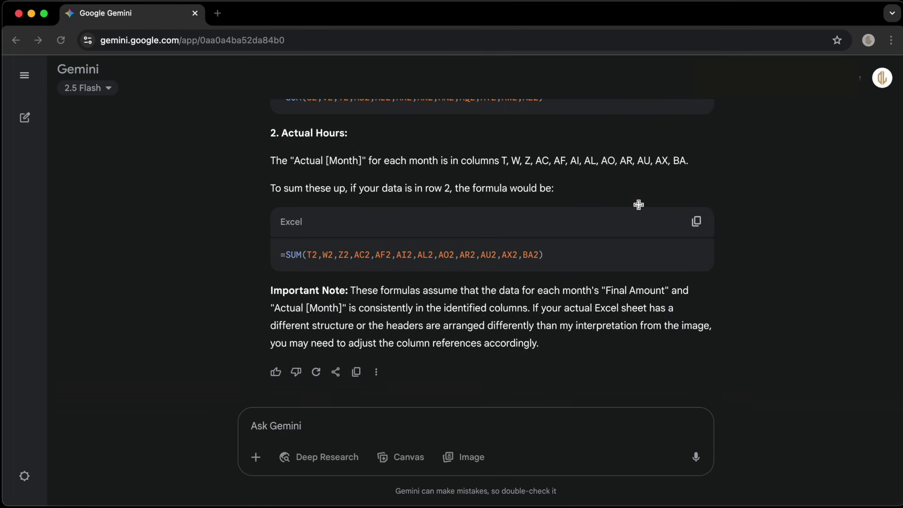
Ask Gemini with a BB1:BD2 screenshot for a missing-hours formula; copy =IF(BB2-BC2>0,BB2-BC2,"")
{"action": "left_click", "coordinate": [324, 425]}
{"action": "type", "text": "I need an Excel formula that shows the missing hours only if they exist. If there are no missing hours, I want the cell to be blank. Here’s the relevant dataset. For your reference, Total Agreed Hours is in column BB."}
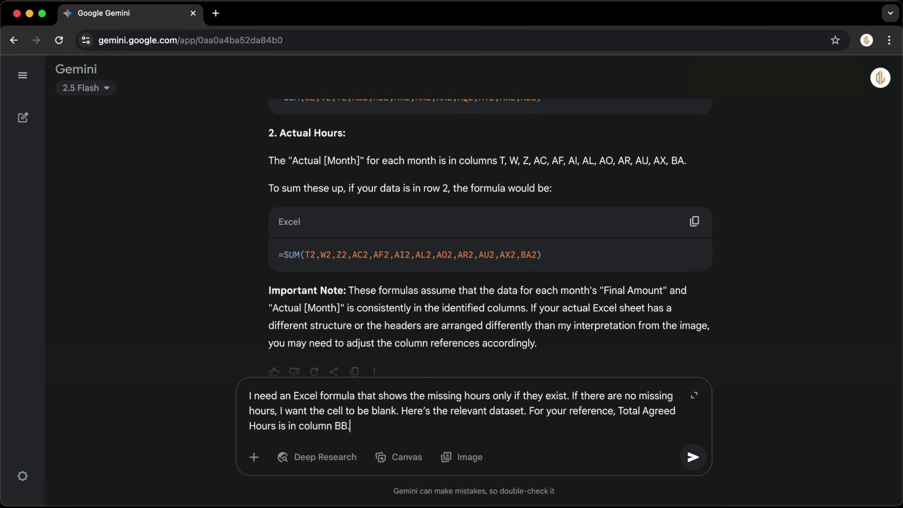
{"action": "key", "text": "ctrl+Left"}
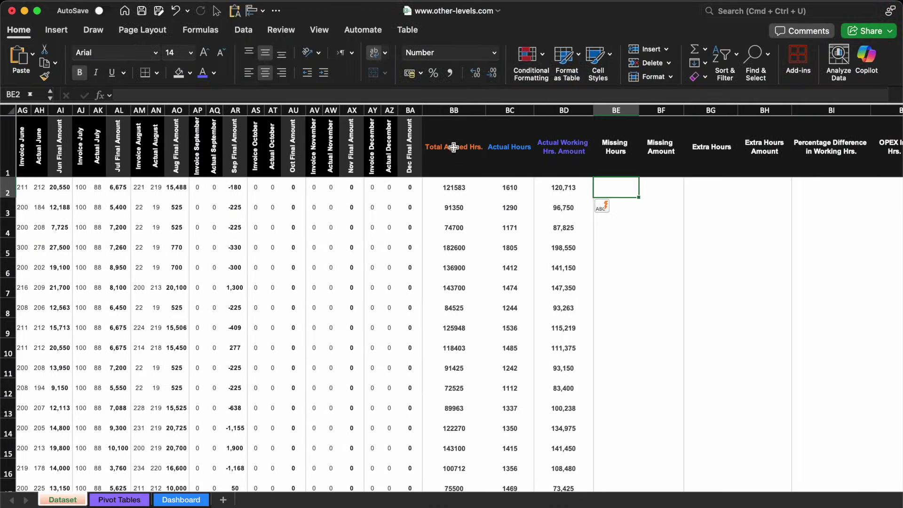
{"action": "left_click_drag", "start_coordinate": [453, 147], "coordinate": [565, 188]}
{"action": "key", "text": "ctrl+Right"}
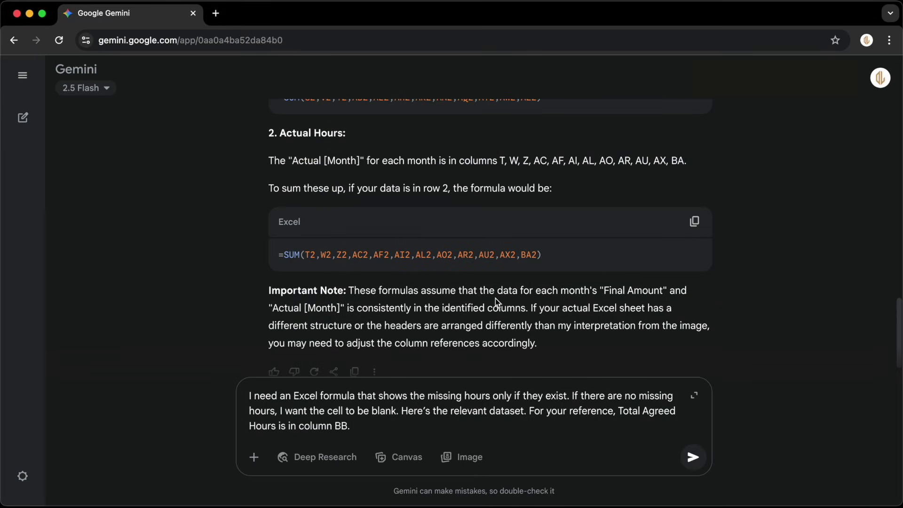
{"action": "left_click", "coordinate": [362, 426]}
{"action": "key", "text": "super+v"}
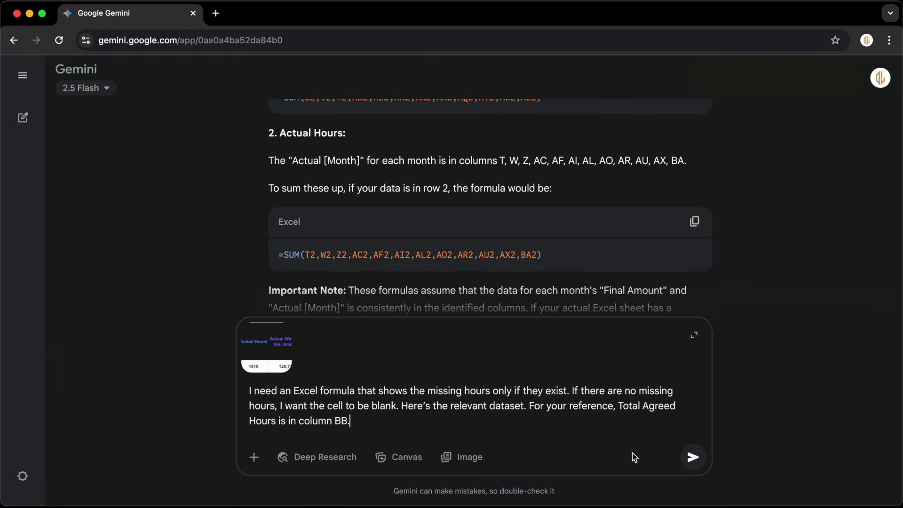
{"action": "left_click", "coordinate": [693, 457]}
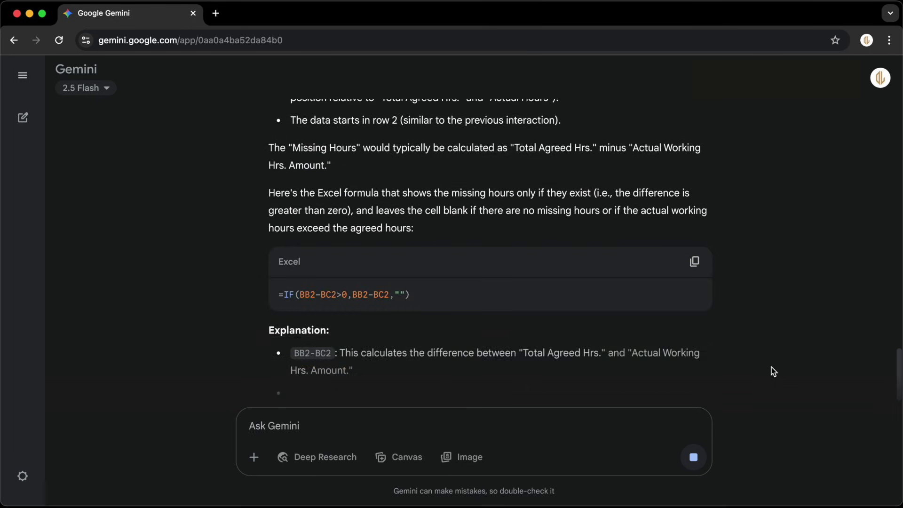
{"action": "left_click", "coordinate": [694, 155]}
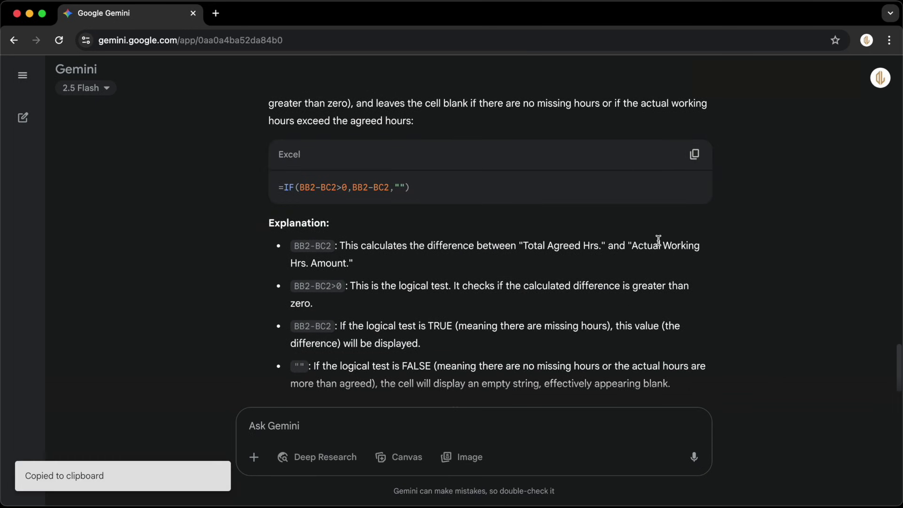
Fill Missing Hours, Missing Amount and Extra Hours with IF formulas, giving 100 extra hours in row 2
{"action": "key", "text": "super+Tab"}
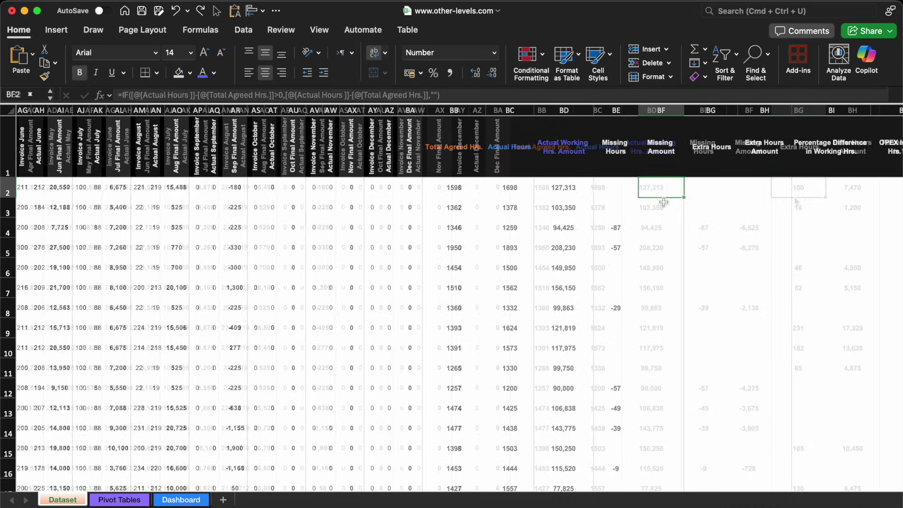
{"action": "scroll", "coordinate": [644, 207], "scroll_direction": "right", "scroll_amount": 5}
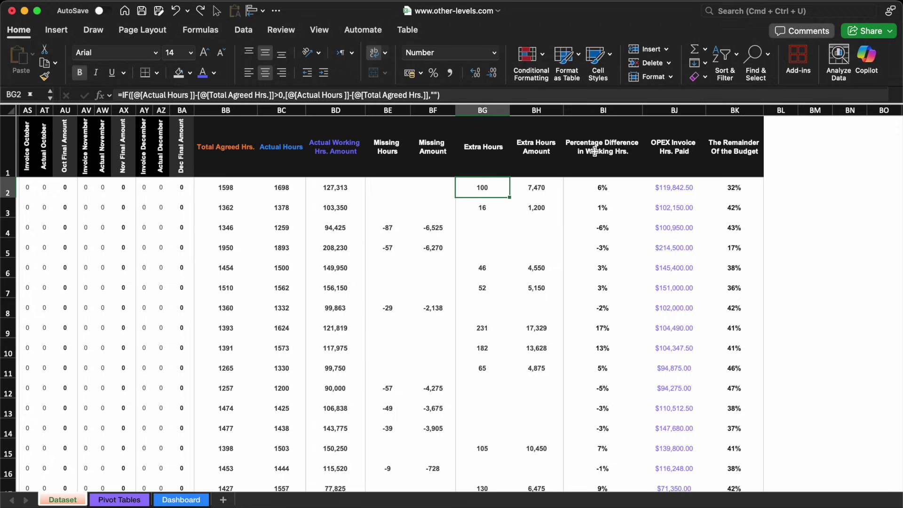
Send Gemini the table screenshot asking which KPIs and analyses the dashboard should include
{"action": "left_click", "coordinate": [734, 151]}
{"action": "scroll", "coordinate": [735, 151], "scroll_direction": "left", "scroll_amount": 20}
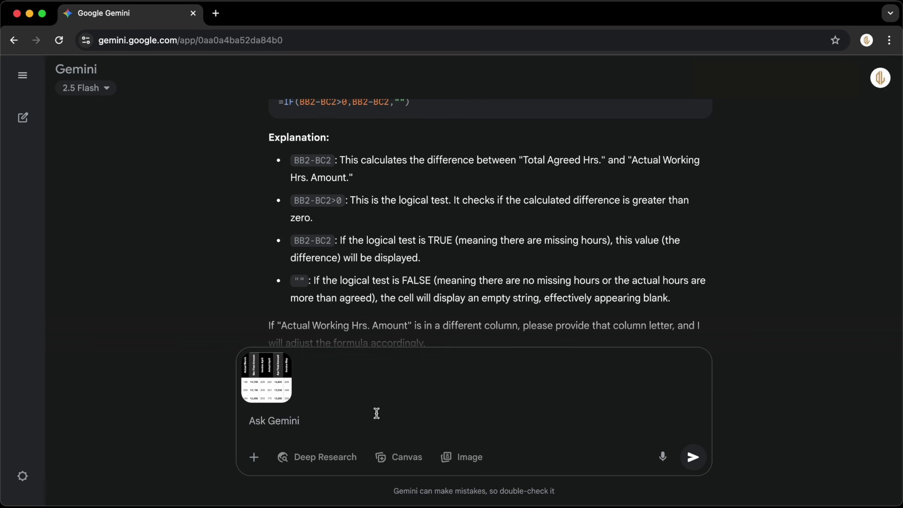
{"action": "key", "text": "super+v"}
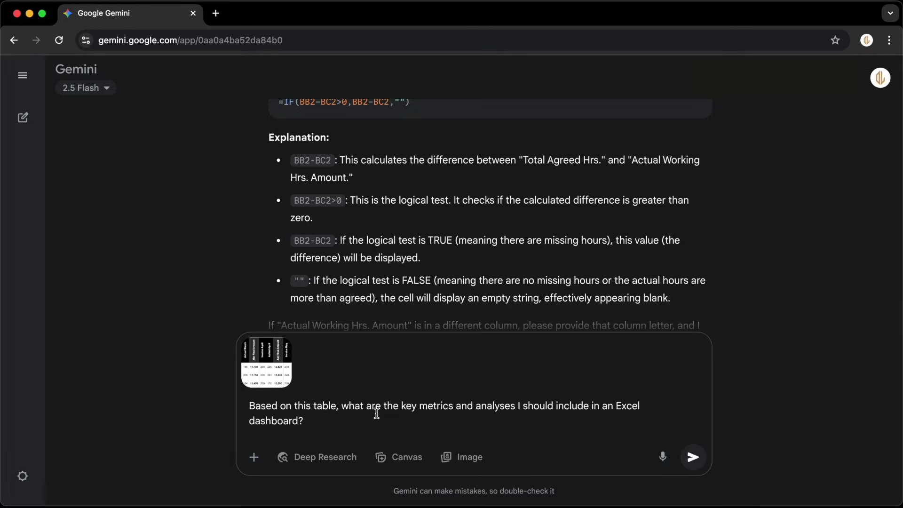
{"action": "left_click", "coordinate": [693, 457]}
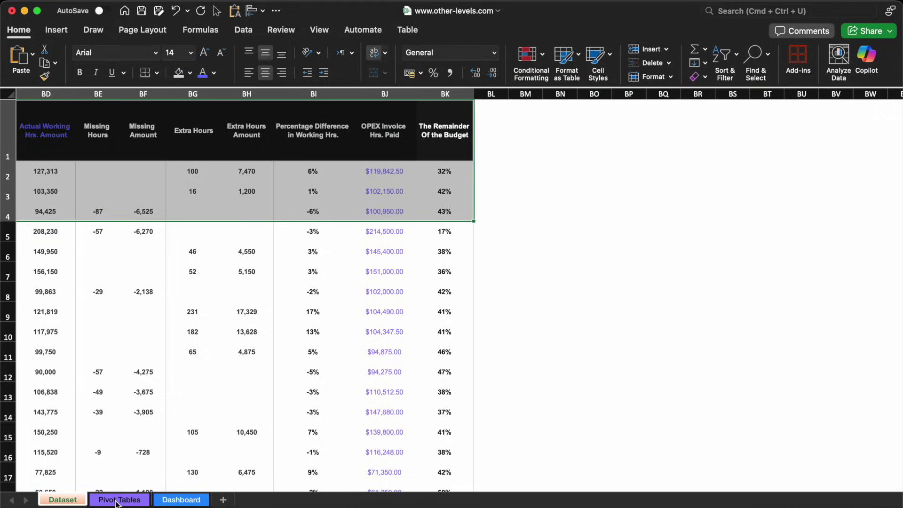
Check the empty Pivot Tables sheet, then select the start of the dataset on the Dataset sheet
{"action": "left_click", "coordinate": [118, 500]}
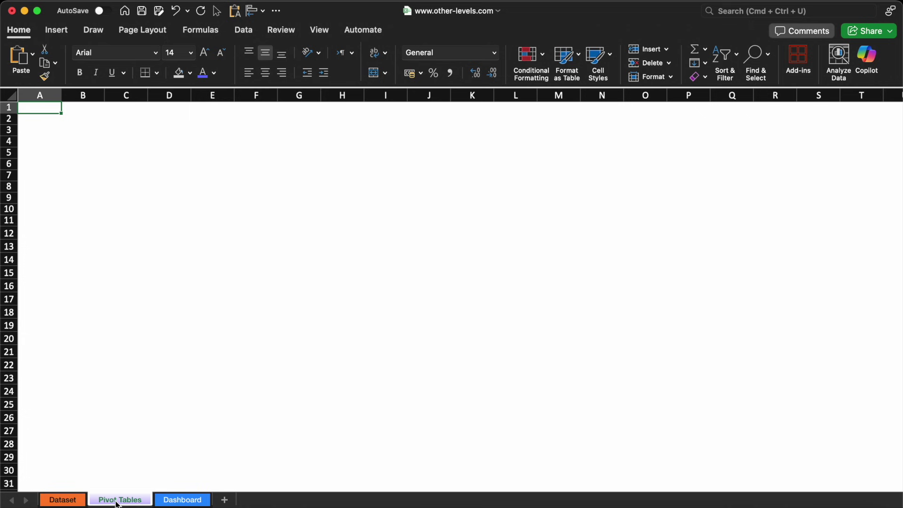
{"action": "left_click", "coordinate": [75, 501]}
{"action": "left_click", "coordinate": [280, 130]}
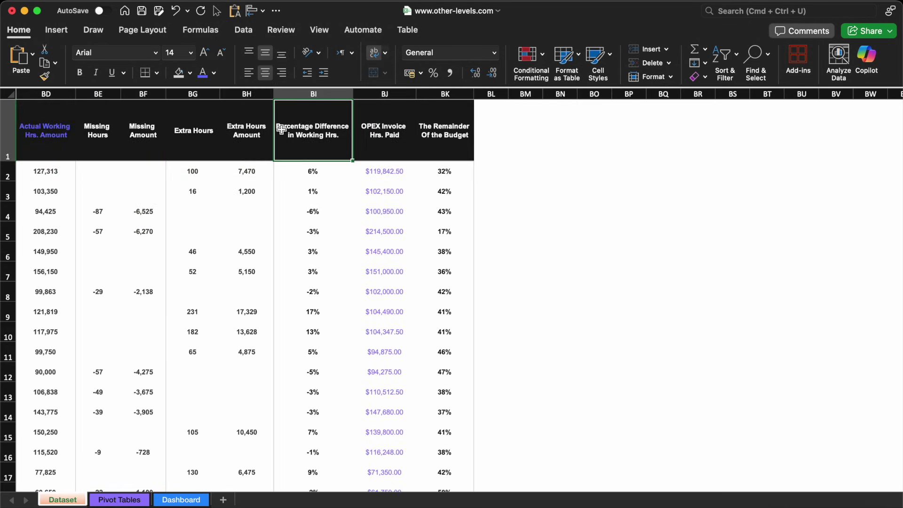
{"action": "key", "text": "ctrl+Home"}
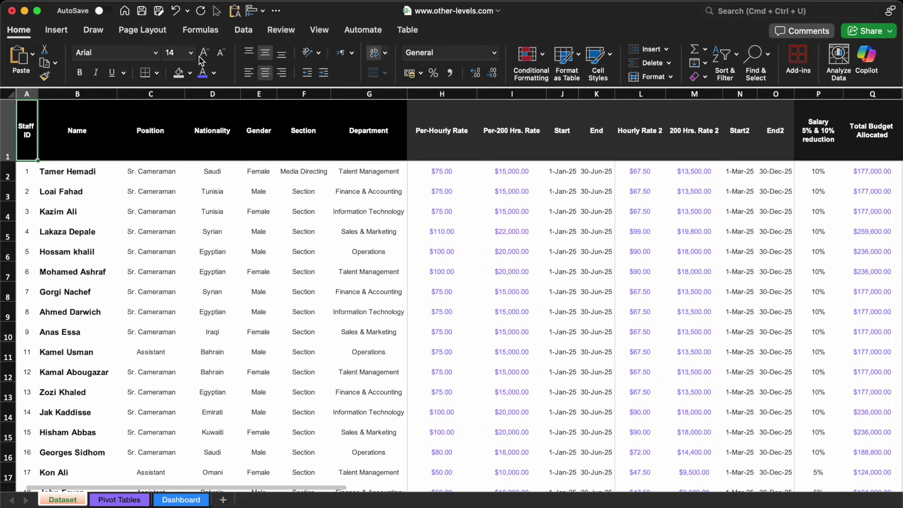
Insert a pivot table from the dataset at cell B4 of the Pivot Tables sheet
{"action": "left_click", "coordinate": [57, 29]}
{"action": "left_click", "coordinate": [24, 57]}
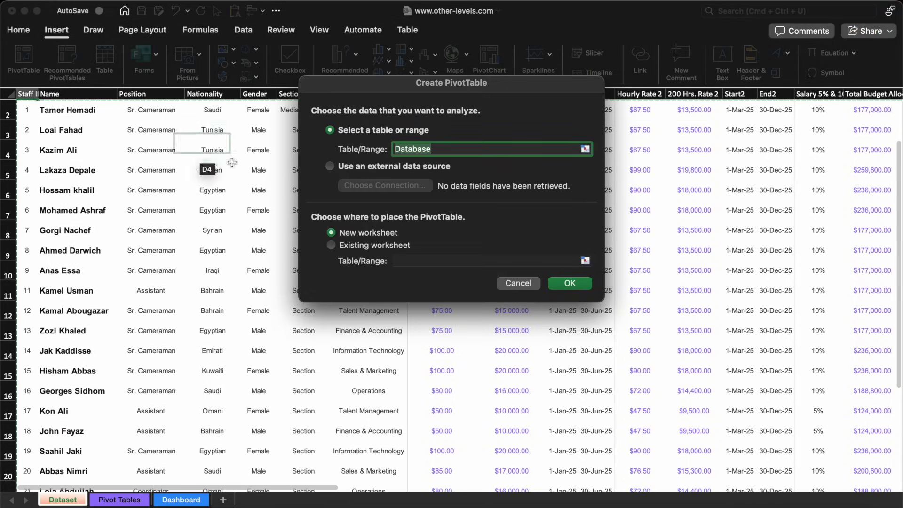
{"action": "left_click", "coordinate": [372, 245]}
{"action": "left_click", "coordinate": [584, 261]}
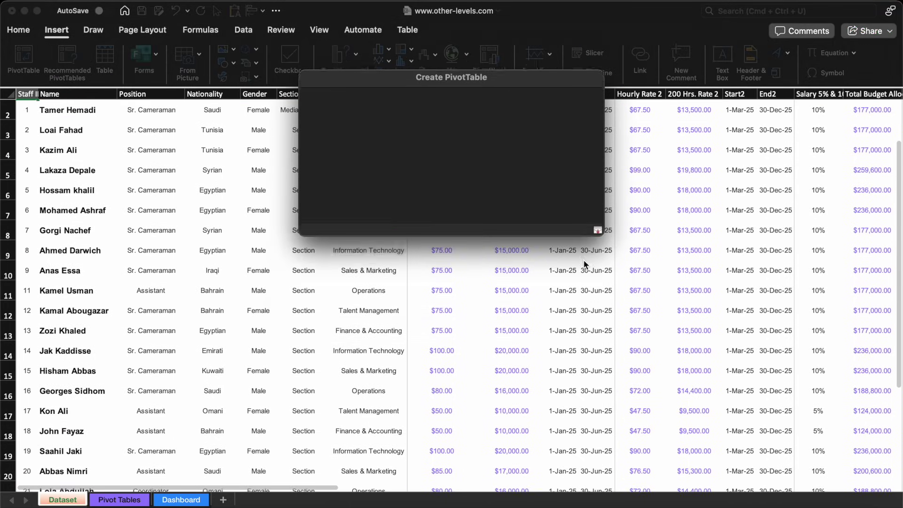
{"action": "left_click", "coordinate": [120, 499]}
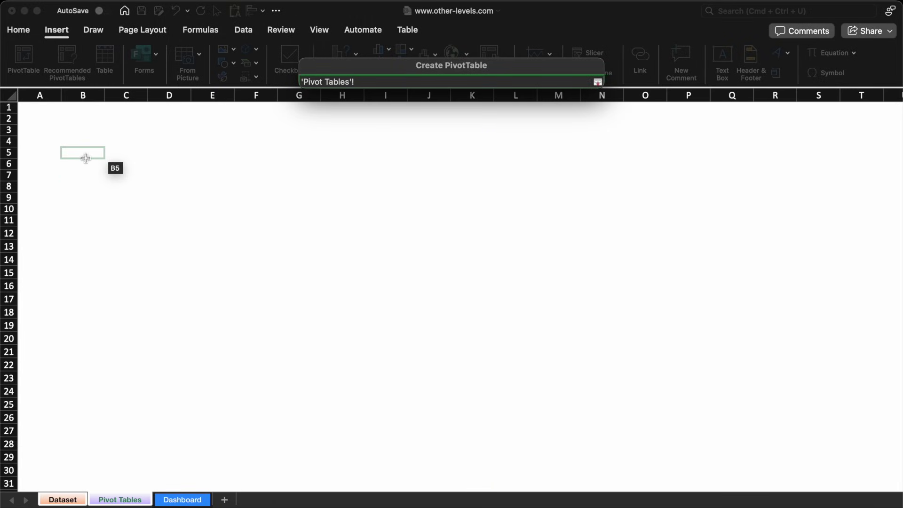
{"action": "left_click", "coordinate": [83, 142]}
{"action": "key", "text": "Return"}
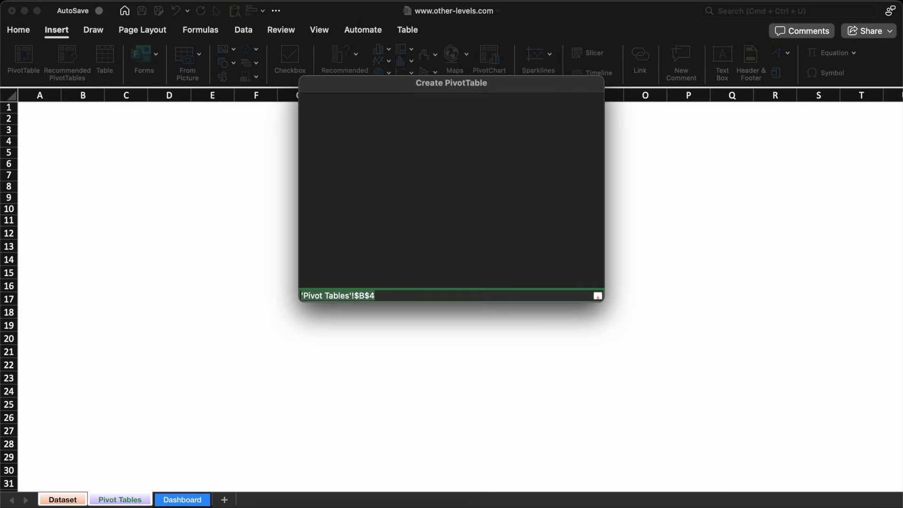
{"action": "key", "text": "Return"}
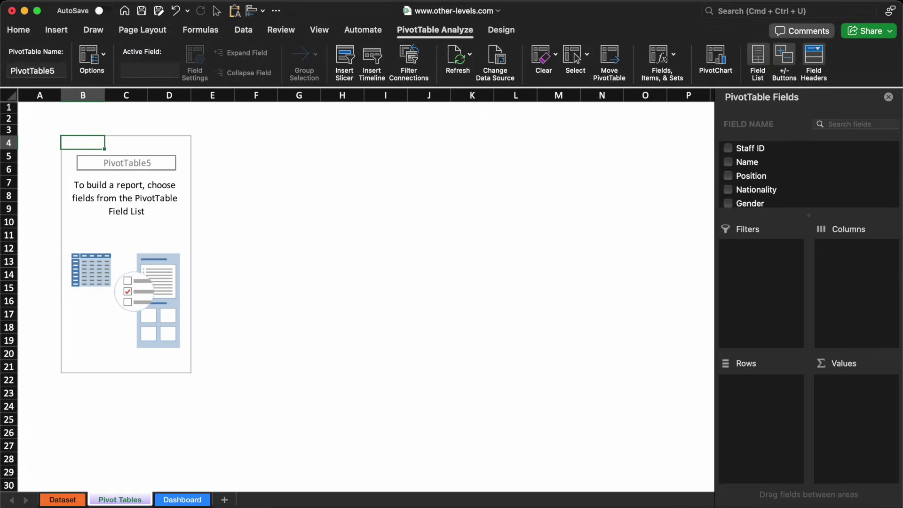
{"action": "key", "text": "super+Tab"}
Ask Gemini how to calculate the Sum of Total Budget Allocated using a pivot table, and read its answer
{"action": "key", "text": "super+v"}
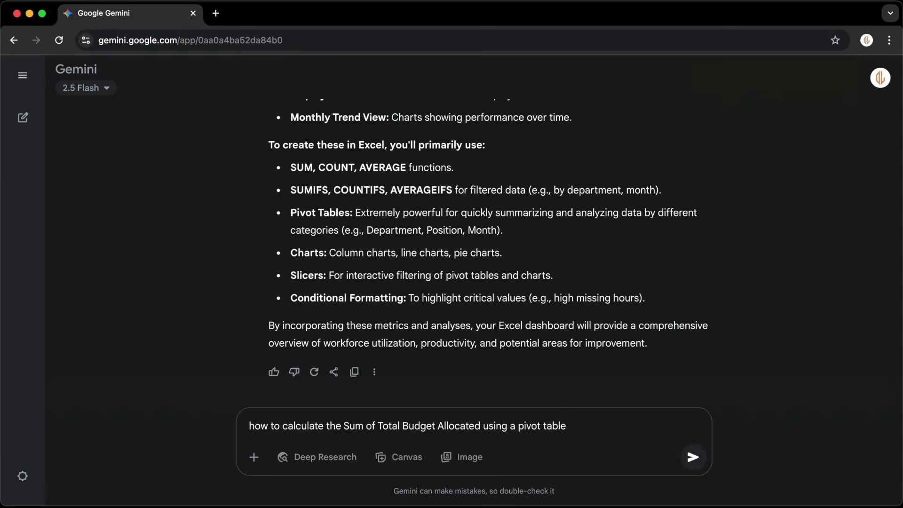
{"action": "type", "text": "?"}
{"action": "key", "text": "Return"}
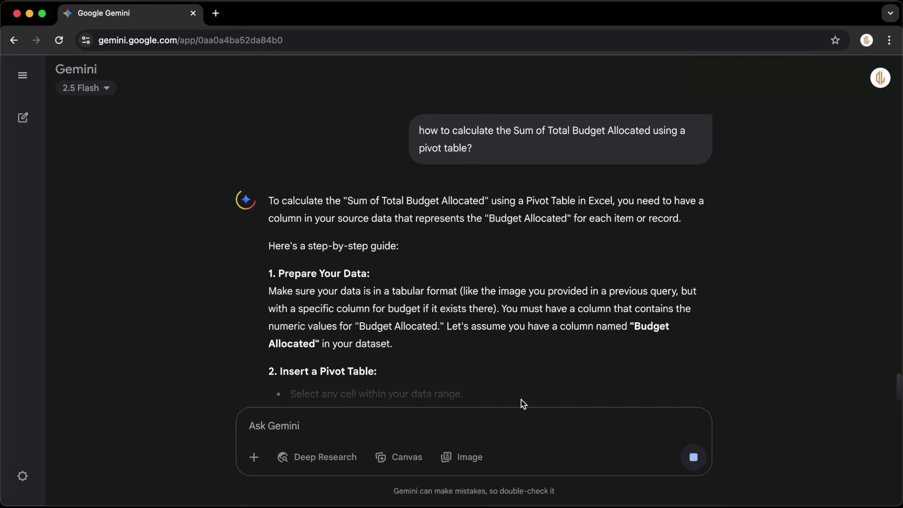
{"action": "scroll", "coordinate": [521, 404], "scroll_direction": "down", "scroll_amount": 1}
{"action": "scroll", "coordinate": [521, 404], "scroll_direction": "down", "scroll_amount": 10}
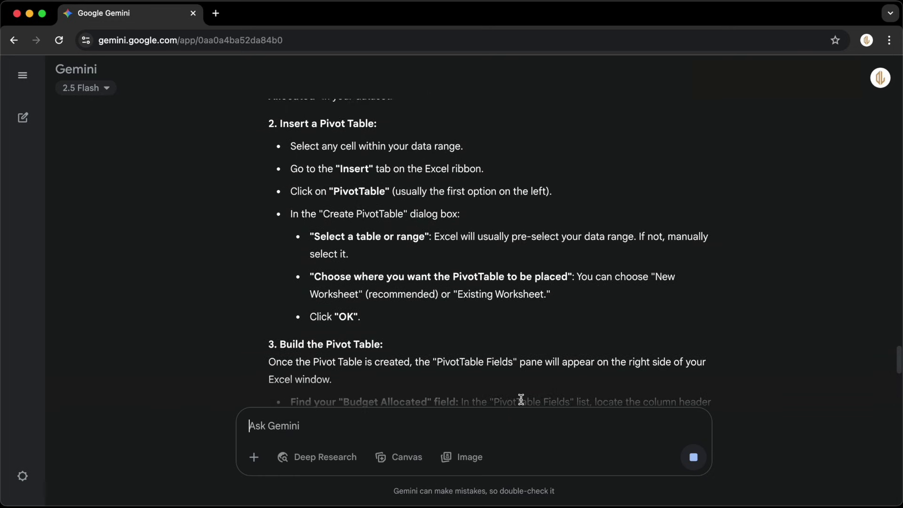
{"action": "scroll", "coordinate": [522, 404], "scroll_direction": "down", "scroll_amount": 4}
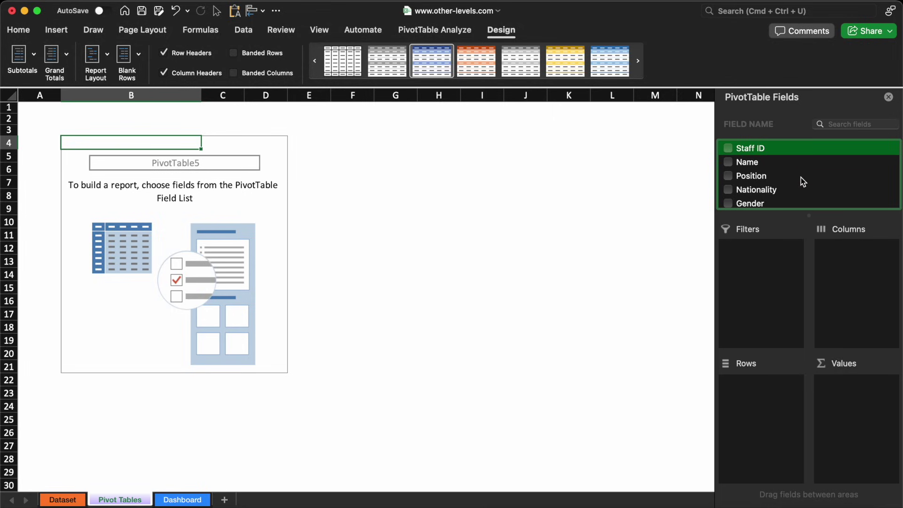
Add Total Budget Allocated to the pivot's Values ($4,035,800.00) and select B4:B5 for copying
{"action": "scroll", "coordinate": [802, 181], "scroll_direction": "down", "scroll_amount": 10}
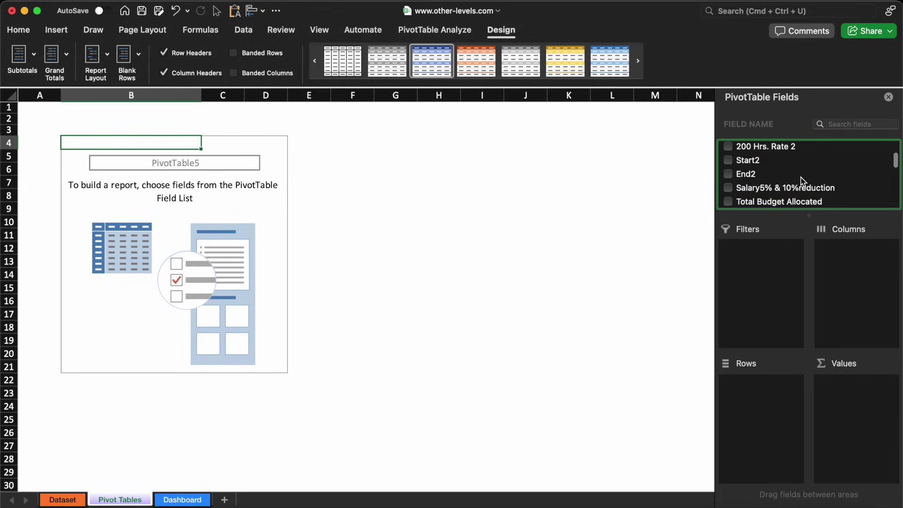
{"action": "scroll", "coordinate": [803, 181], "scroll_direction": "down", "scroll_amount": 2}
{"action": "left_click_drag", "start_coordinate": [800, 182], "coordinate": [844, 410]}
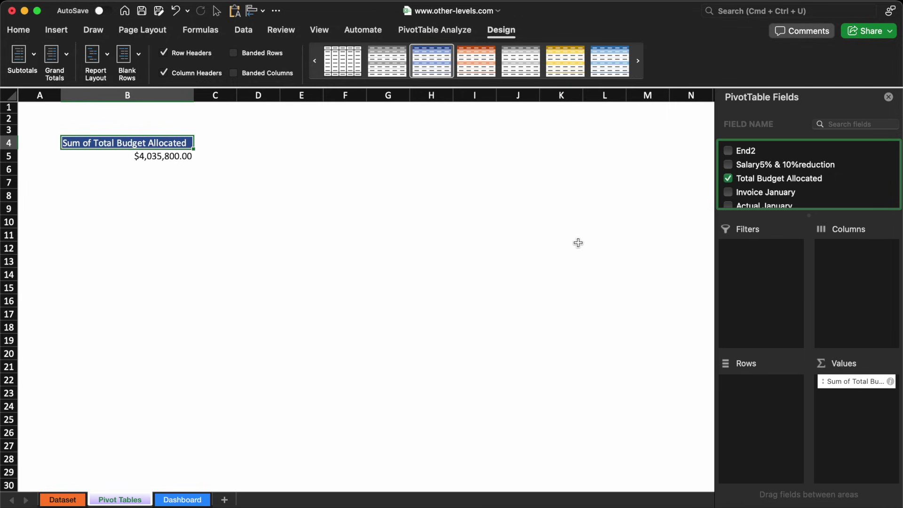
{"action": "left_click_drag", "start_coordinate": [173, 157], "coordinate": [173, 141]}
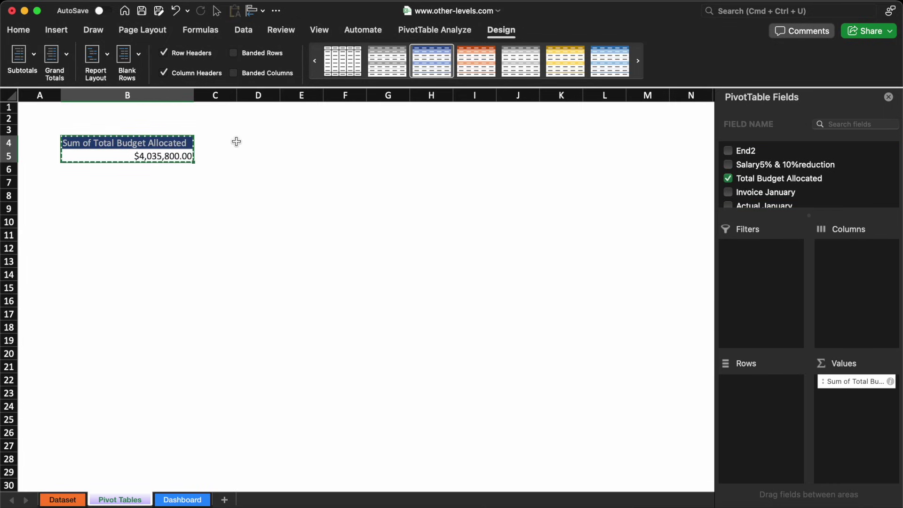
Paste a pivot copy at E4 and switch its value field to Total Agreed Hrs. (29687)
{"action": "left_click", "coordinate": [295, 139]}
{"action": "key", "text": "super+v"}
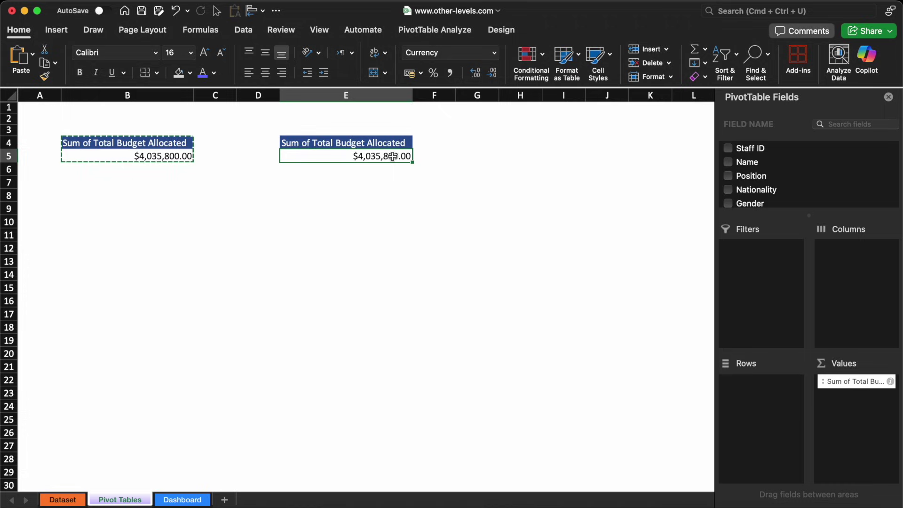
{"action": "scroll", "coordinate": [787, 187], "scroll_direction": "down", "scroll_amount": 10}
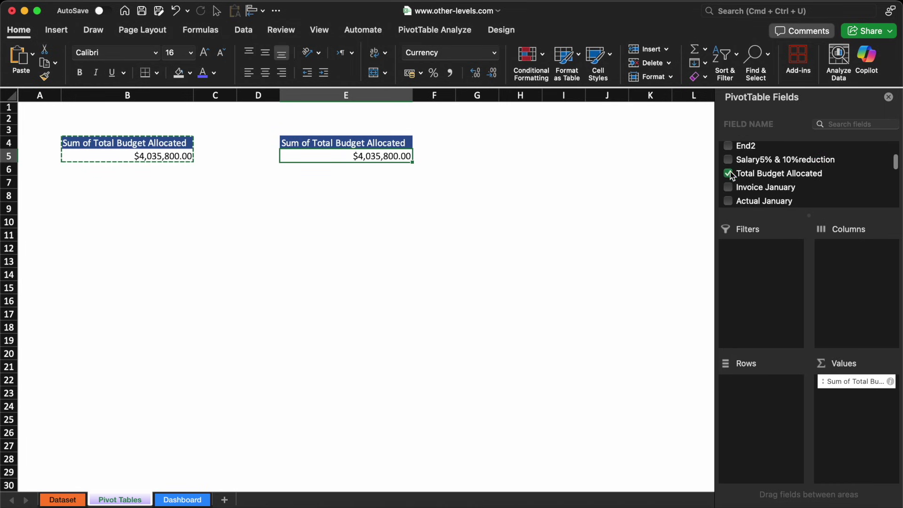
{"action": "left_click", "coordinate": [729, 174]}
{"action": "scroll", "coordinate": [778, 179], "scroll_direction": "down", "scroll_amount": 10}
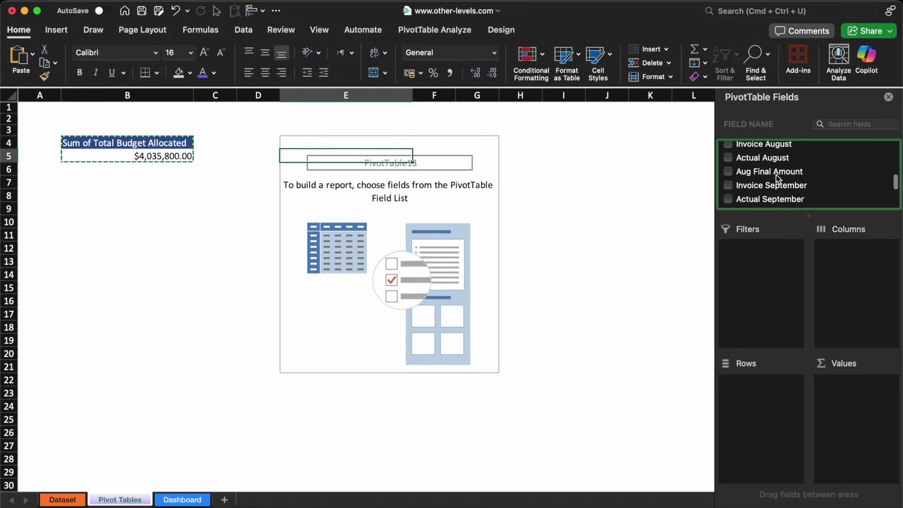
{"action": "scroll", "coordinate": [778, 178], "scroll_direction": "down", "scroll_amount": 10}
{"action": "left_click_drag", "start_coordinate": [754, 154], "coordinate": [863, 404]}
{"action": "left_click_drag", "start_coordinate": [369, 152], "coordinate": [363, 156]}
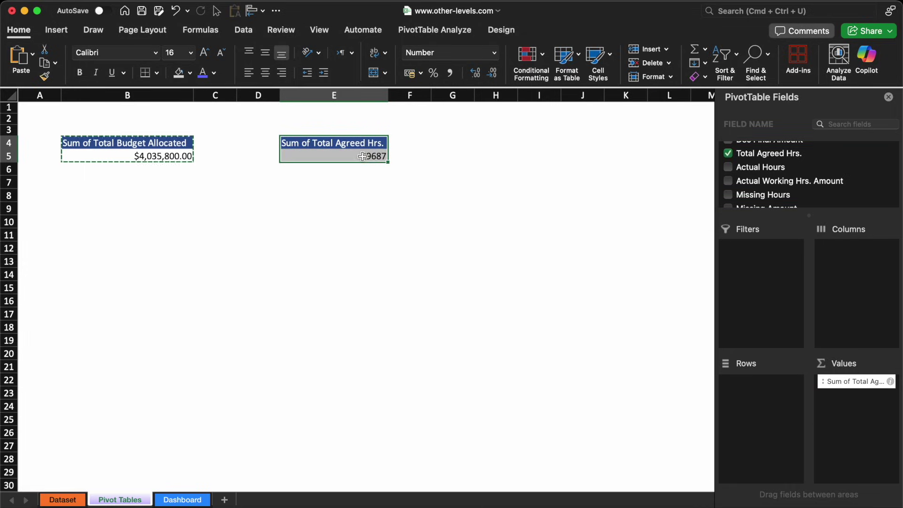
Paste another copy at H4 and make it sum Actual Hours (31019)
{"action": "left_click", "coordinate": [476, 139]}
{"action": "key", "text": "super+v"}
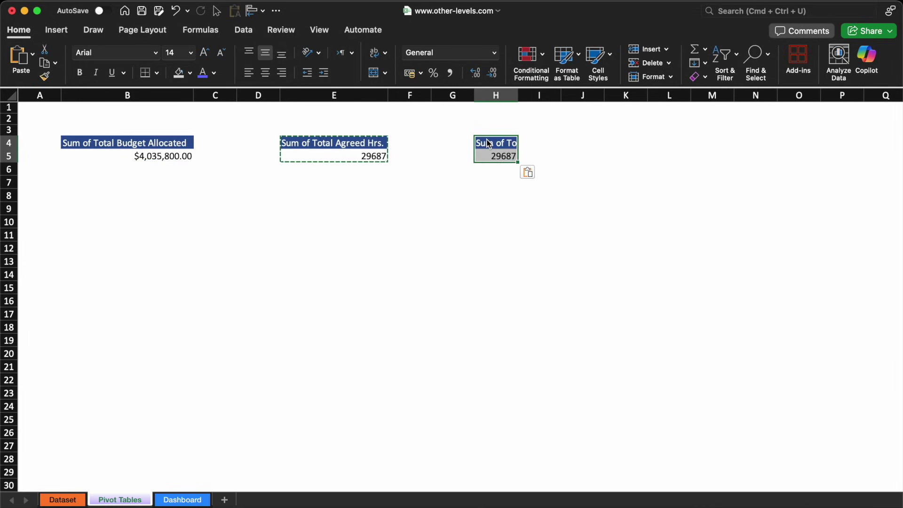
{"action": "scroll", "coordinate": [800, 179], "scroll_direction": "down", "scroll_amount": 20}
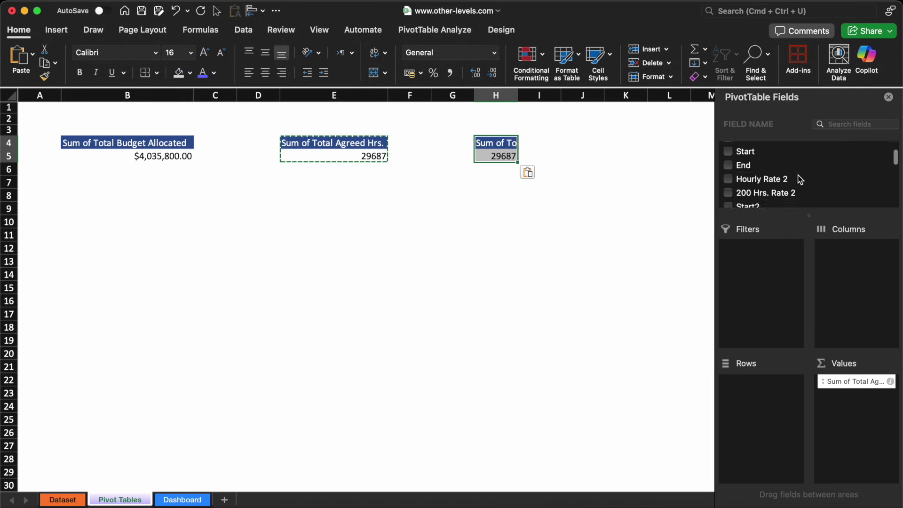
{"action": "scroll", "coordinate": [800, 179], "scroll_direction": "down", "scroll_amount": 5}
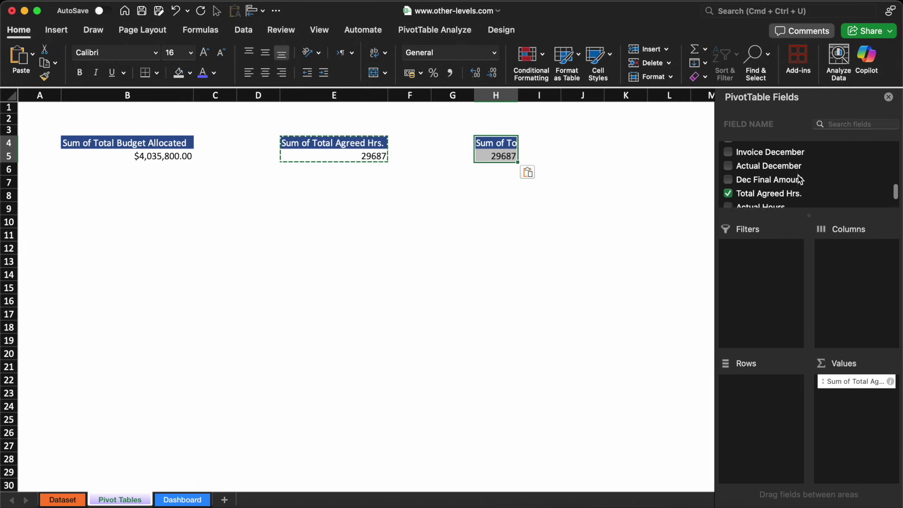
{"action": "left_click", "coordinate": [728, 156]}
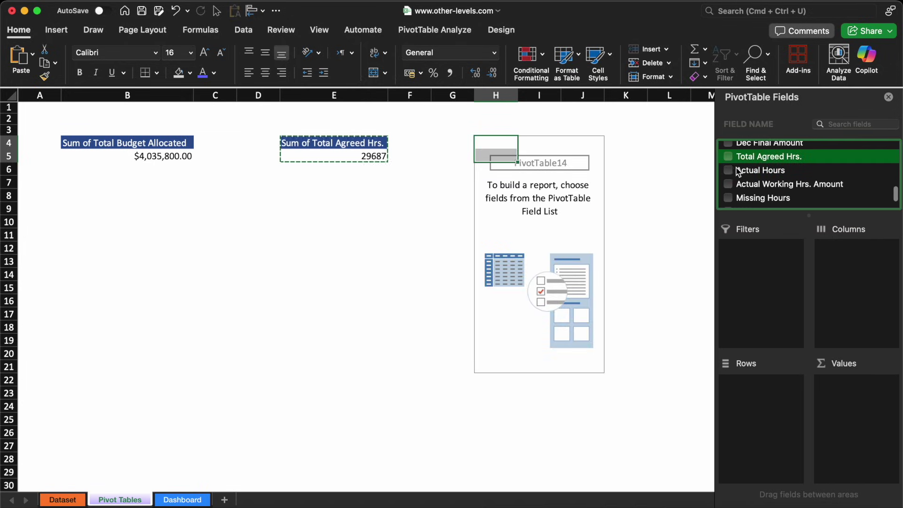
{"action": "left_click_drag", "start_coordinate": [734, 170], "coordinate": [869, 423]}
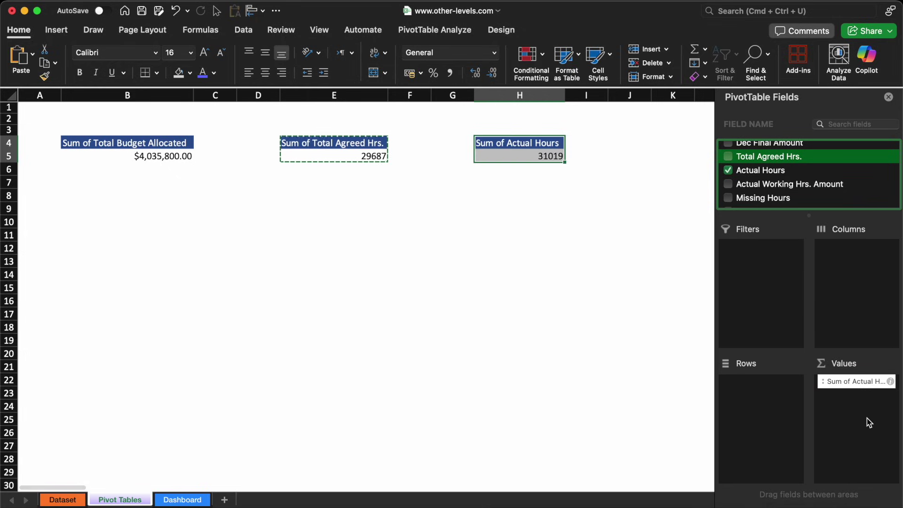
Close the field list and filter the Dashboard's Department slicer to Talent Management and other departments
{"action": "left_click", "coordinate": [499, 190]}
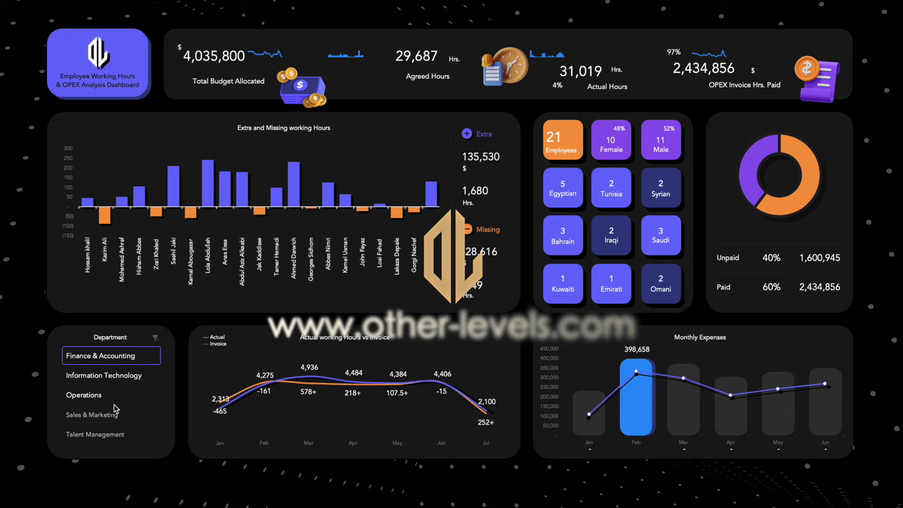
{"action": "left_click", "coordinate": [115, 434]}
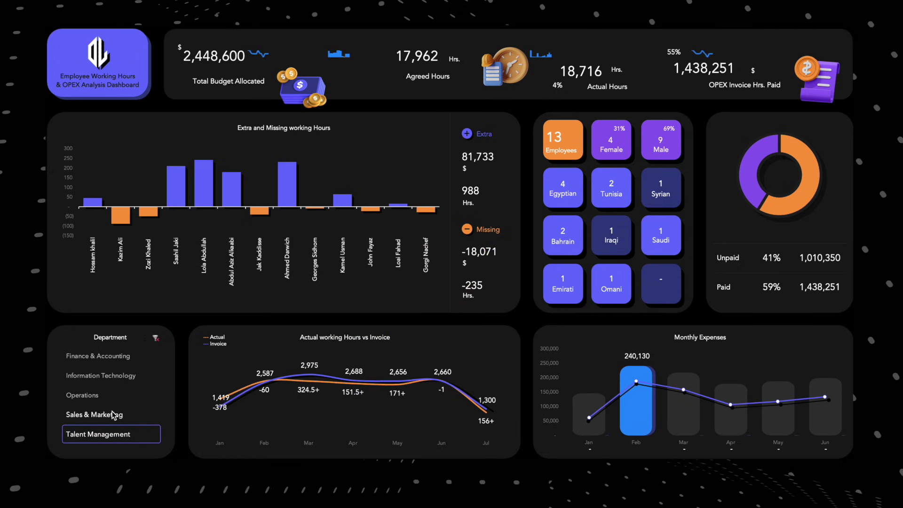
{"action": "left_click", "coordinate": [96, 375]}
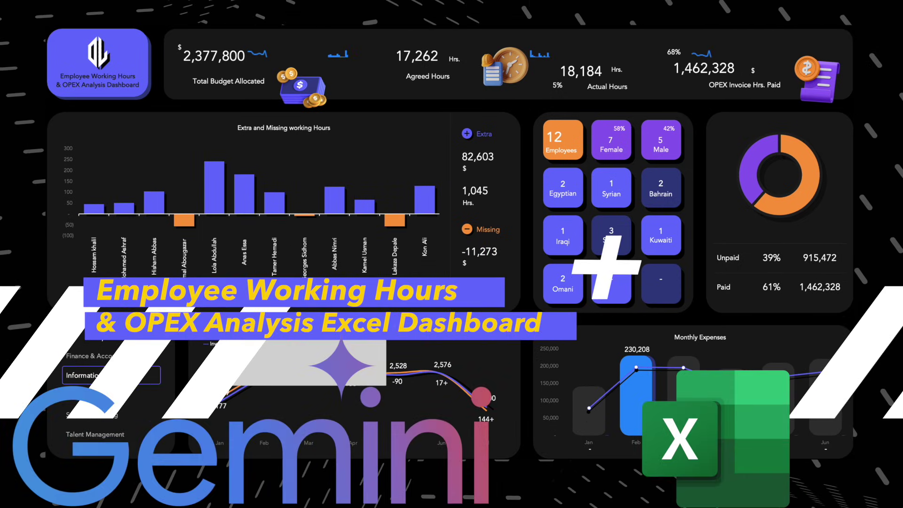
{"action": "left_click", "coordinate": [96, 418]}
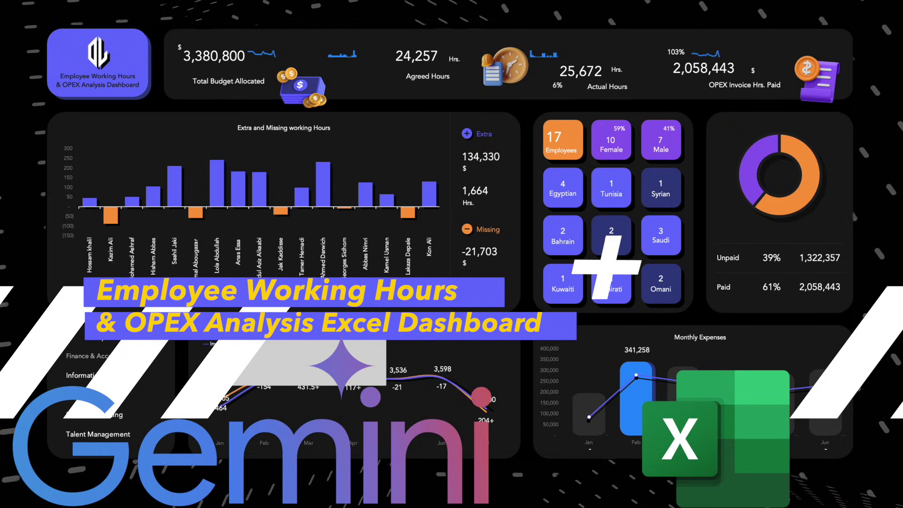
{"action": "left_click", "coordinate": [130, 355]}
{"action": "left_click_drag", "start_coordinate": [129, 355], "coordinate": [109, 363]}
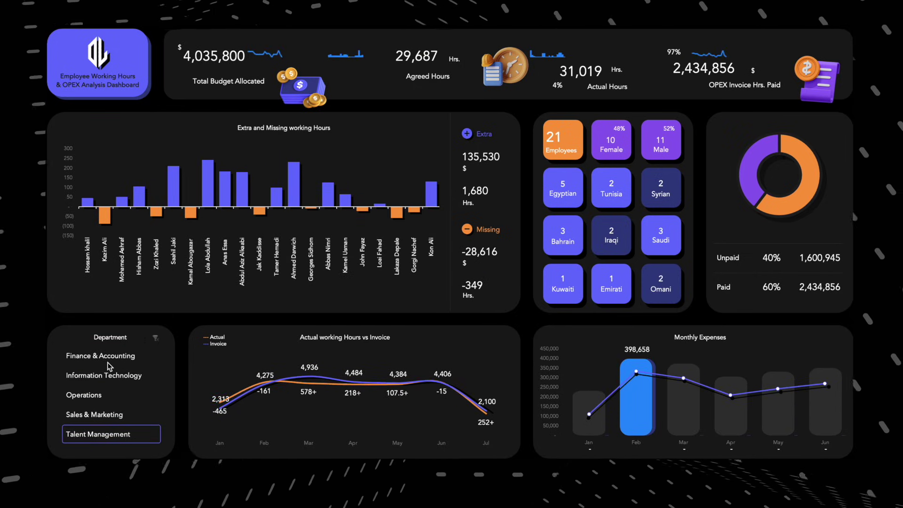
Filter by Information Technology, Finance & Accounting, Sales & Marketing and Talent Management, then clear the slicer
{"action": "left_click", "coordinate": [111, 376]}
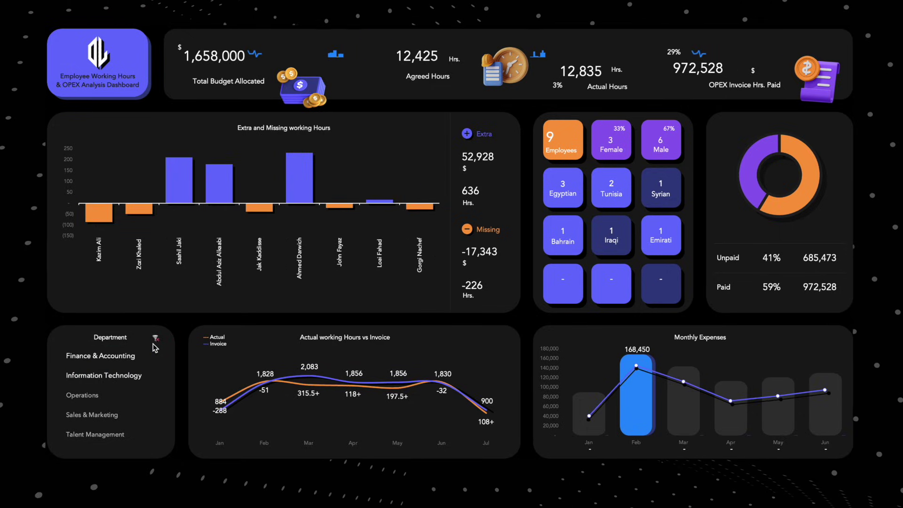
{"action": "left_click", "coordinate": [129, 375]}
{"action": "left_click", "coordinate": [118, 358]}
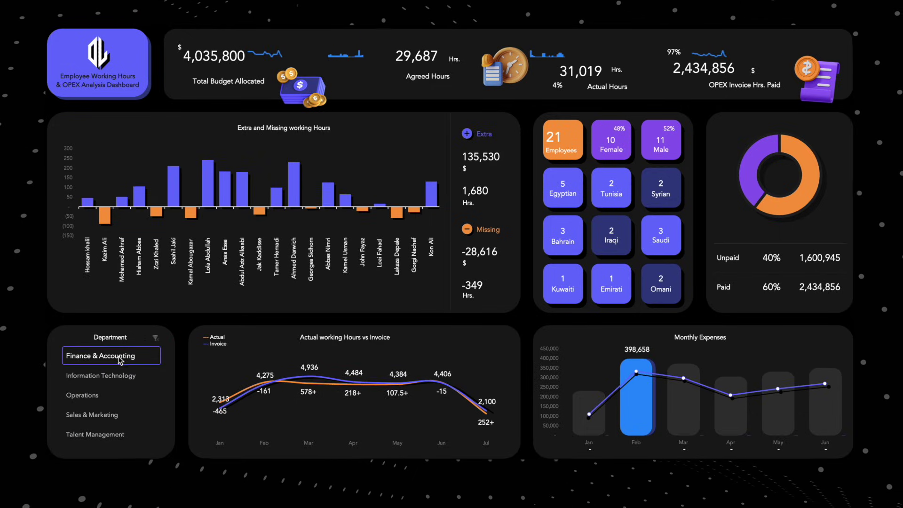
{"action": "left_click", "coordinate": [114, 415]}
{"action": "left_click", "coordinate": [114, 434], "text": "ctrl"}
{"action": "left_click", "coordinate": [94, 395]}
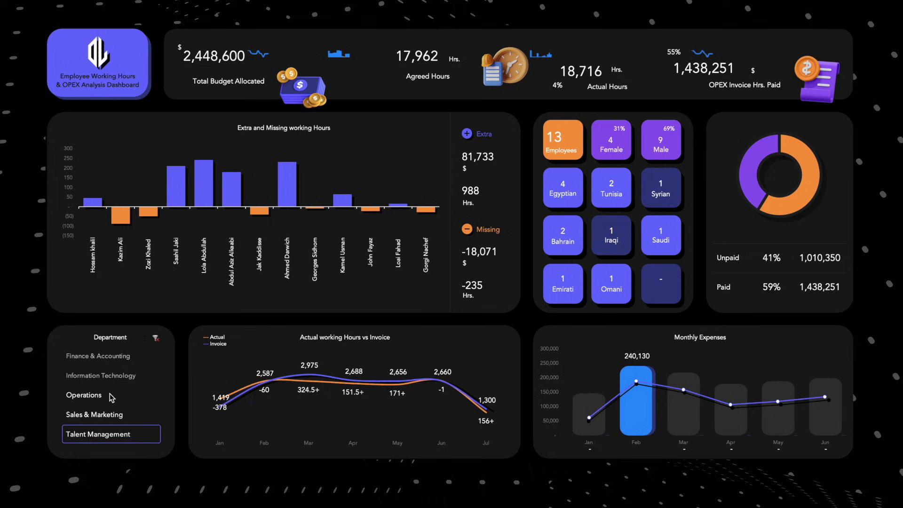
{"action": "left_click", "coordinate": [99, 434], "text": "ctrl"}
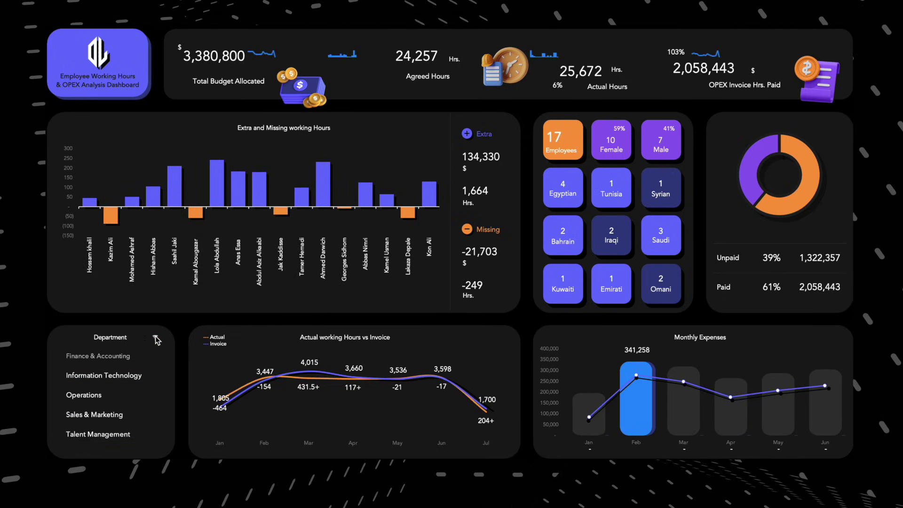
{"action": "left_click", "coordinate": [118, 357]}
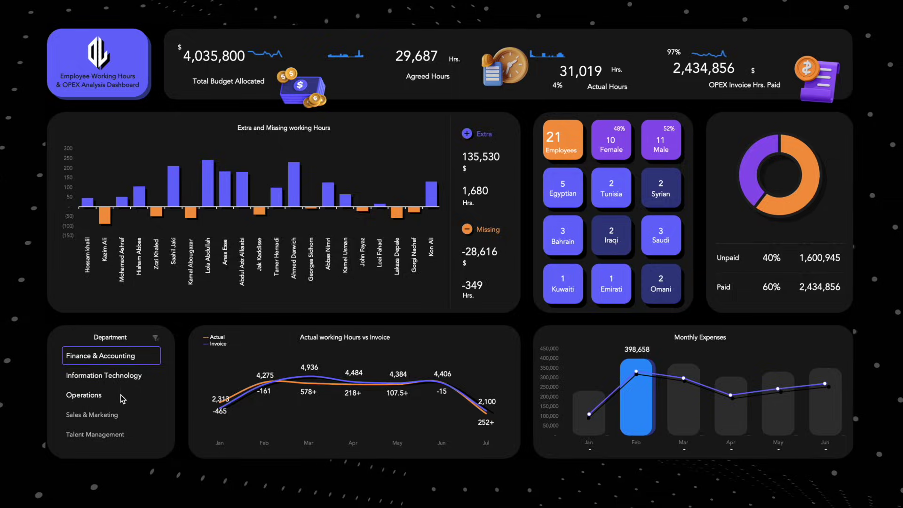